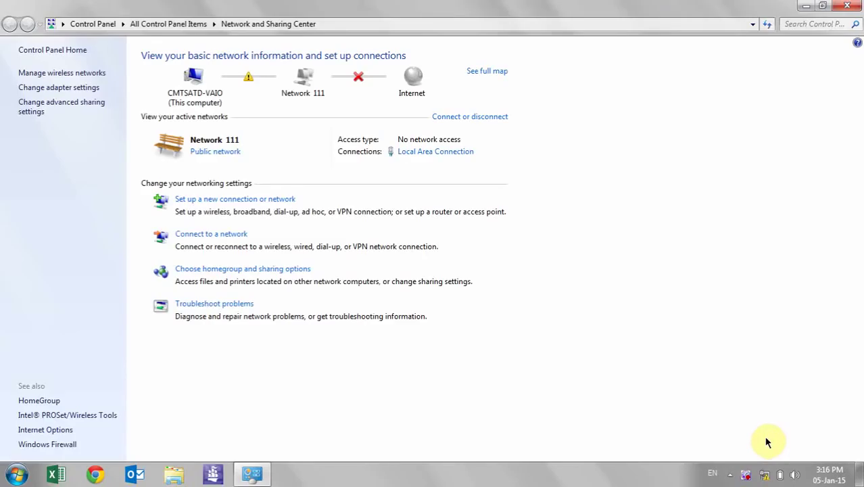
Open the local connection's IPv4 settings and enter the static address 192.168.1.200
{"action": "left_click", "coordinate": [447, 160]}
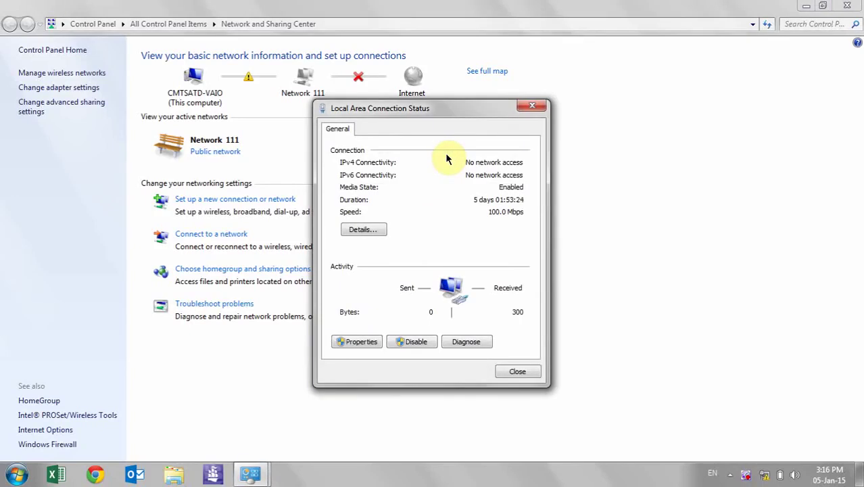
{"action": "left_click", "coordinate": [357, 345]}
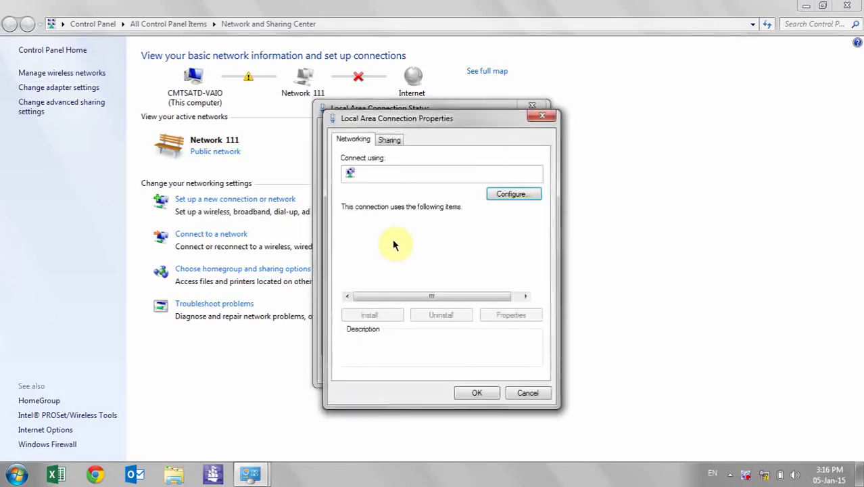
{"action": "left_click", "coordinate": [424, 286]}
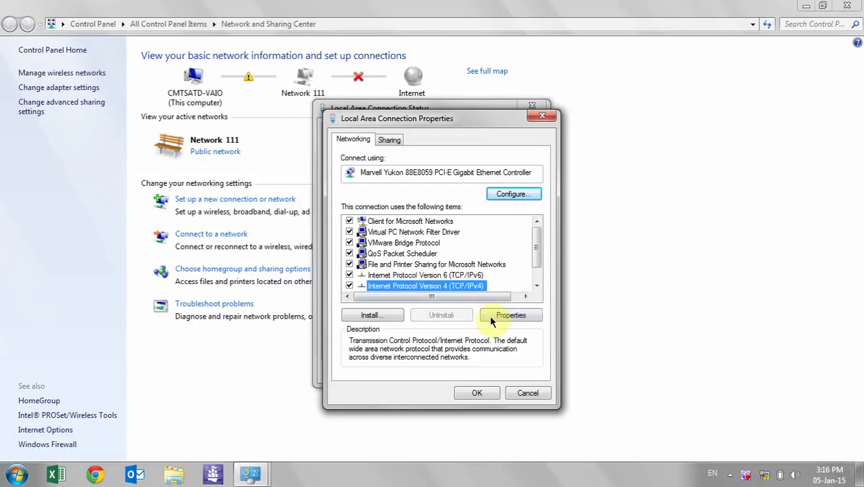
{"action": "left_click", "coordinate": [490, 315]}
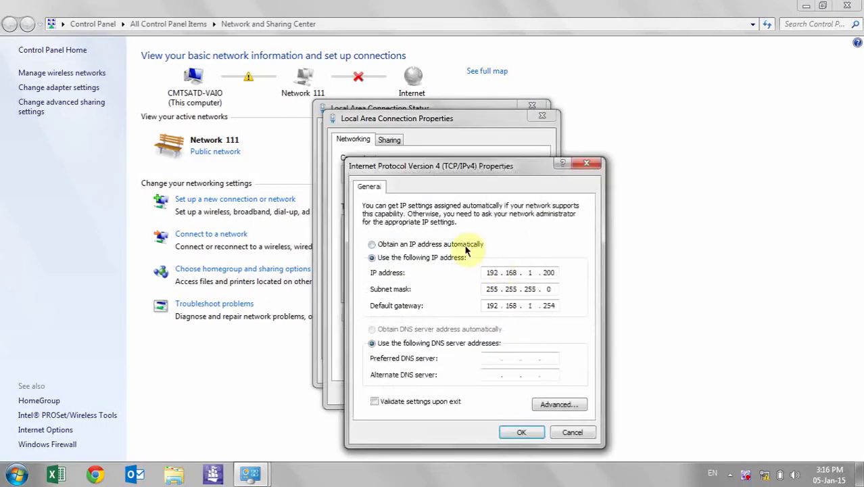
{"action": "left_click", "coordinate": [465, 247]}
{"action": "left_click", "coordinate": [448, 265]}
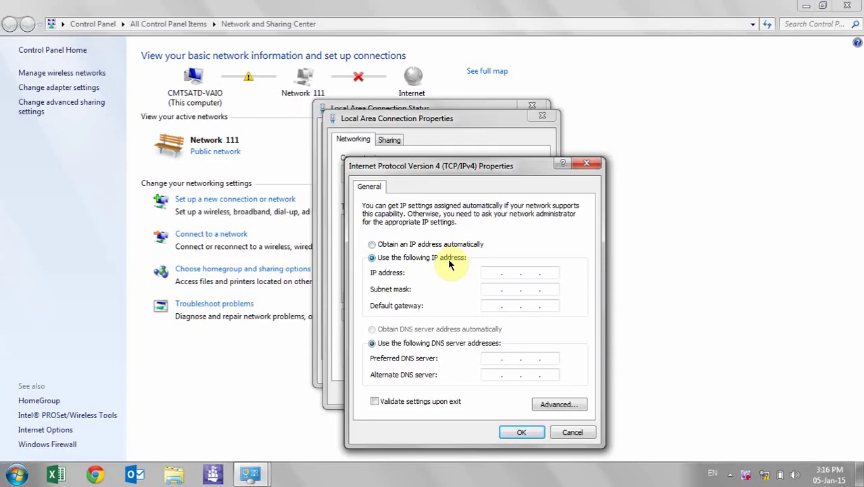
{"action": "left_click", "coordinate": [486, 272]}
{"action": "type", "text": "192.168.1.20"}
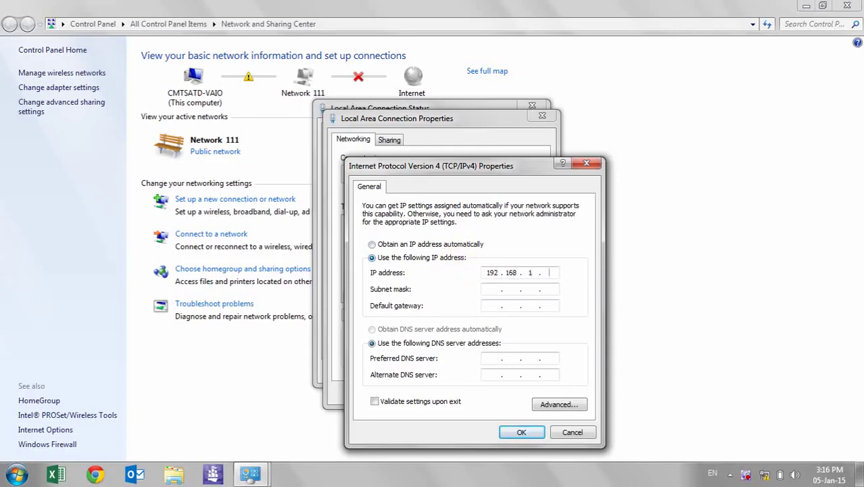
{"action": "type", "text": "0"}
Fill in subnet mask 255.255.255.0 and default gateway 192.168.1.254
{"action": "left_click", "coordinate": [492, 289]}
{"action": "left_click", "coordinate": [492, 305]}
{"action": "type", "text": "1921"}
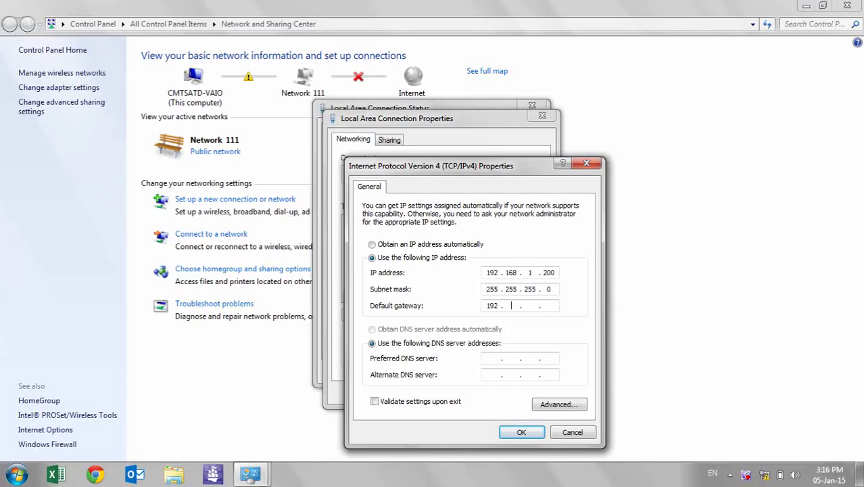
{"action": "type", "text": "682"}
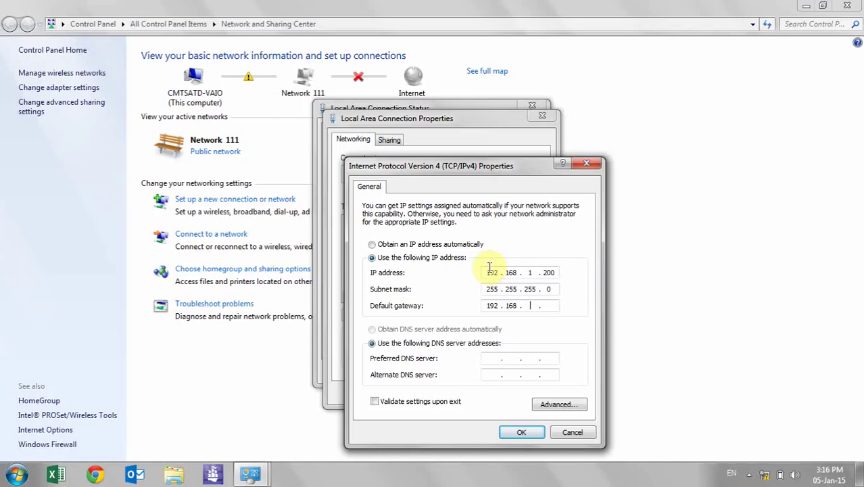
{"action": "type", "text": "54"}
{"action": "key", "text": "BackSpace"}
{"action": "key", "text": "BackSpace"}
{"action": "key", "text": "BackSpace"}
{"action": "key", "text": "BackSpace"}
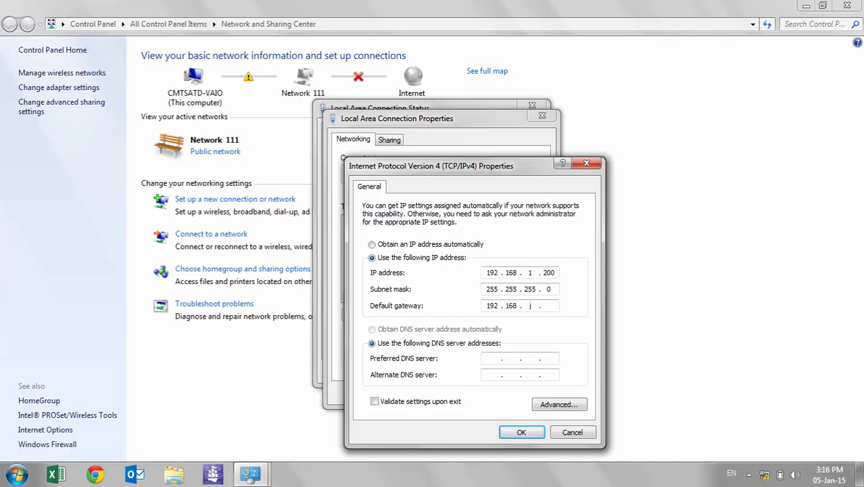
{"action": "type", "text": "1.254"}
Save the IPv4 settings despite the gateway warning and close the network windows
{"action": "left_click", "coordinate": [521, 433]}
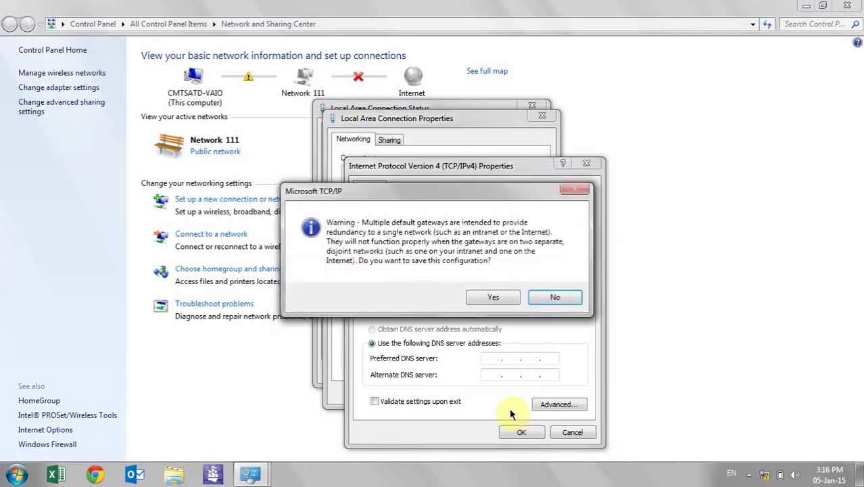
{"action": "left_click", "coordinate": [489, 298]}
{"action": "left_click", "coordinate": [479, 394]}
{"action": "left_click", "coordinate": [512, 370]}
{"action": "left_click", "coordinate": [847, 5]}
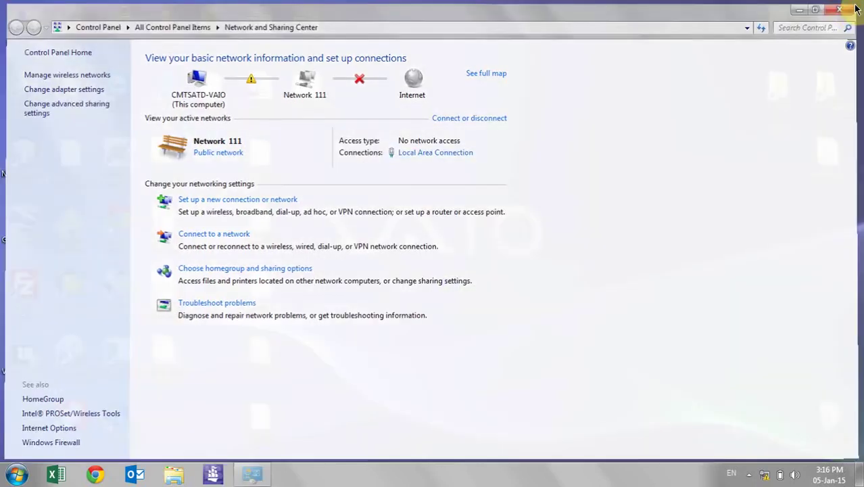
Launch Chrome and load the node address 192.168.1.254:20080
{"action": "left_click", "coordinate": [95, 475]}
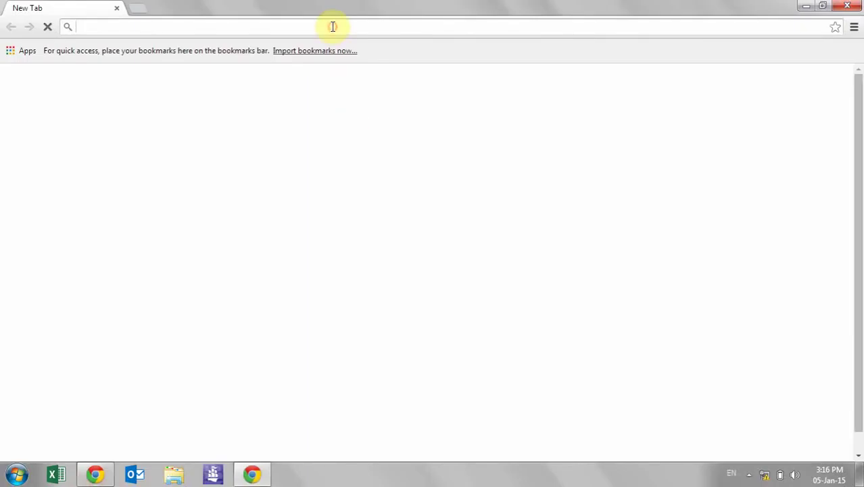
{"action": "type", "text": "192."}
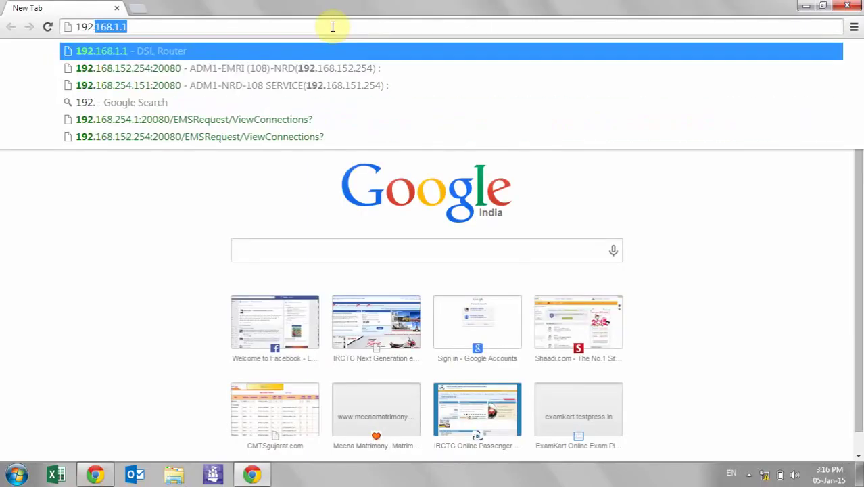
{"action": "type", "text": "168.1.254:"}
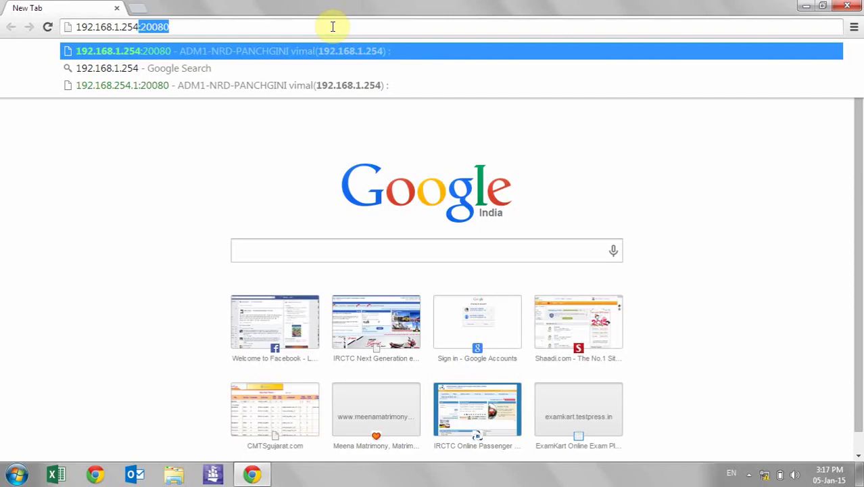
{"action": "type", "text": "2"}
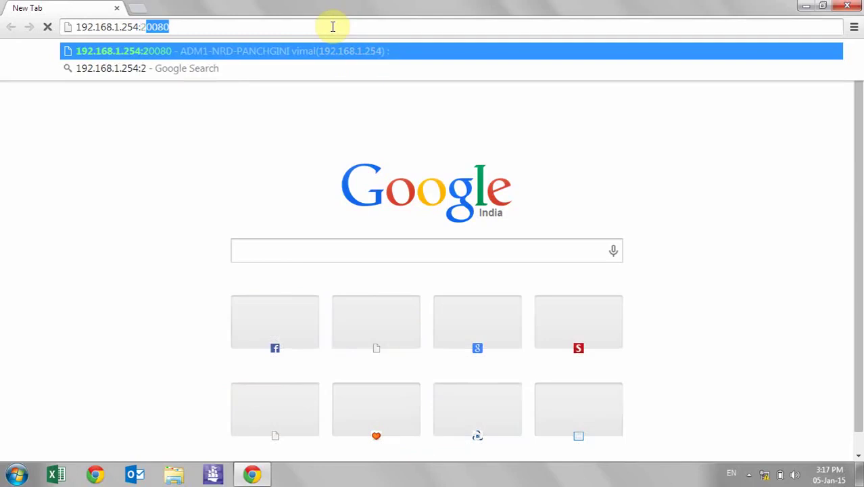
{"action": "type", "text": "0080"}
{"action": "key", "text": "Return"}
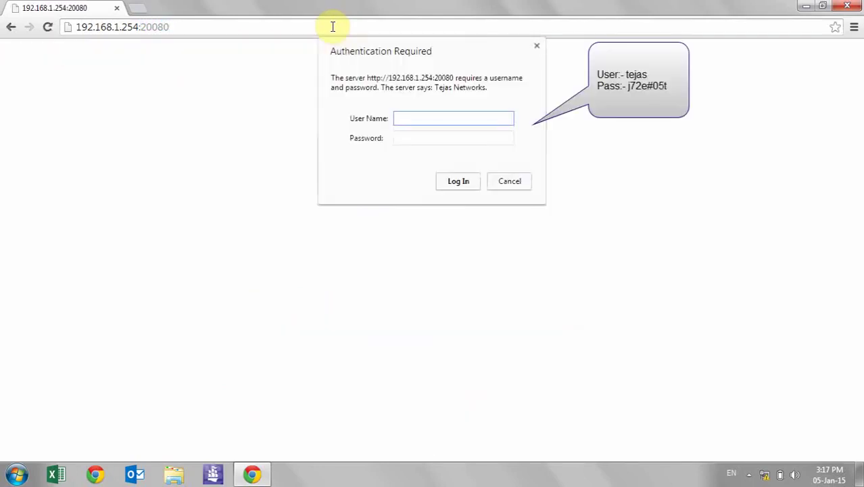
Enter the login user name and password in the authentication prompt
{"action": "type", "text": "tejas"}
{"action": "key", "text": "Tab"}
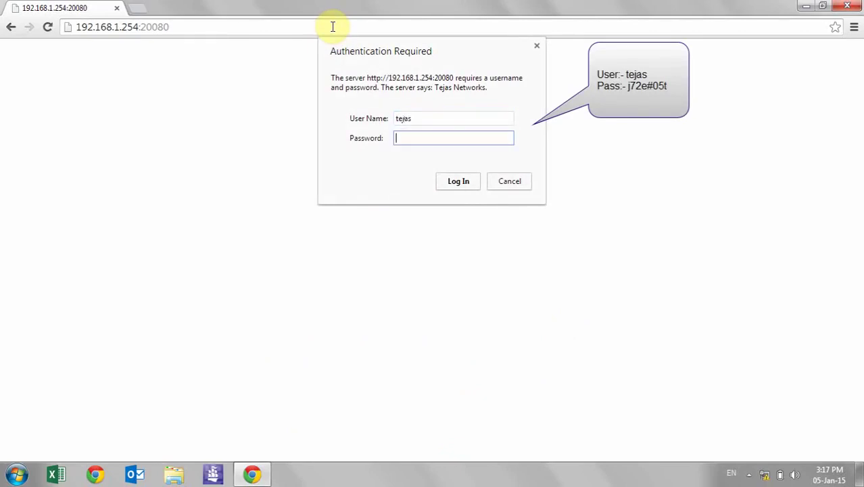
{"action": "type", "text": "j72e#05t"}
Log in to the node and let Chrome save the password
{"action": "left_click", "coordinate": [458, 181]}
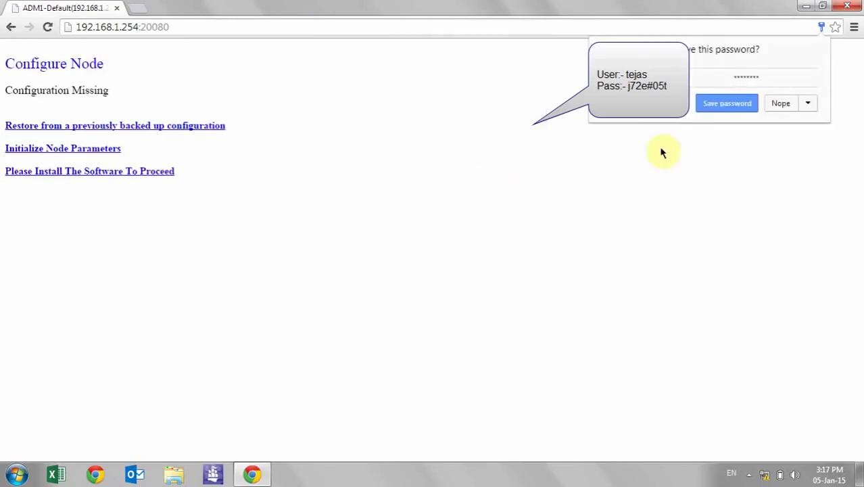
{"action": "left_click", "coordinate": [719, 102]}
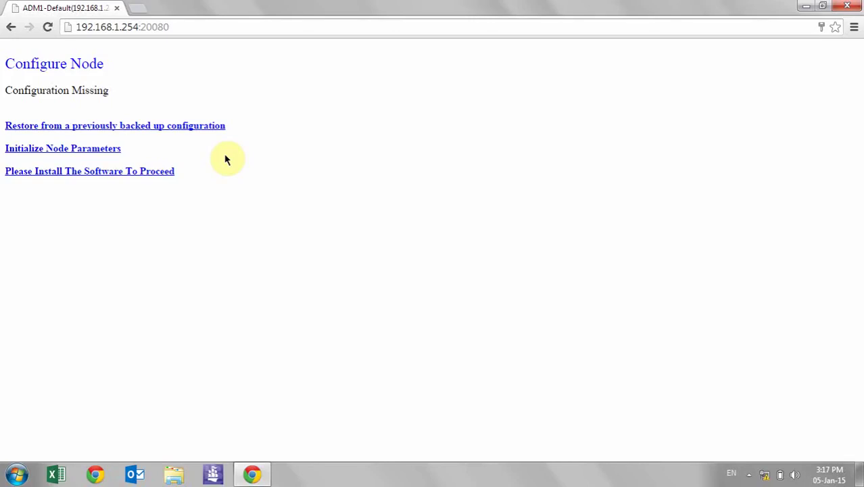
In Initialize Node Parameters, change the Router ID to 192.168.254.1
{"action": "left_click", "coordinate": [99, 155]}
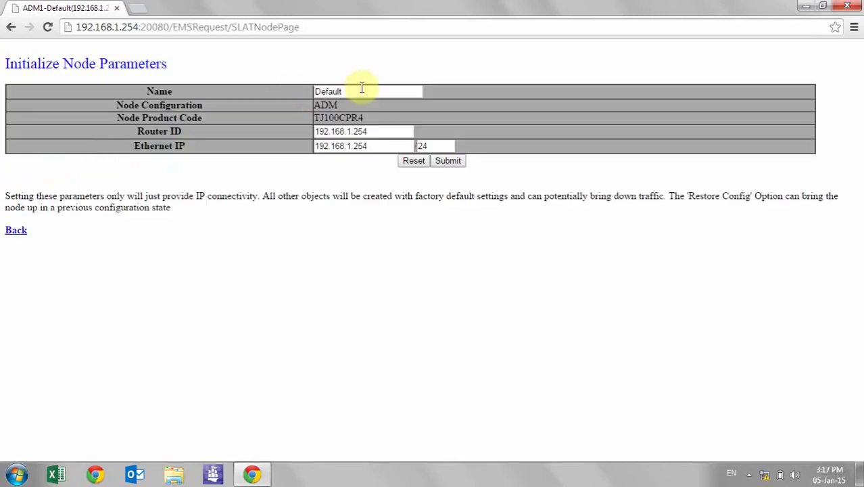
{"action": "left_click_drag", "start_coordinate": [361, 89], "coordinate": [280, 87]}
{"action": "left_click", "coordinate": [290, 173]}
{"action": "left_click_drag", "start_coordinate": [372, 131], "coordinate": [347, 129]}
{"action": "type", "text": "254.1"}
Submit and accept the Router ID change, then work with the hidden system tray icons
{"action": "left_click", "coordinate": [446, 161]}
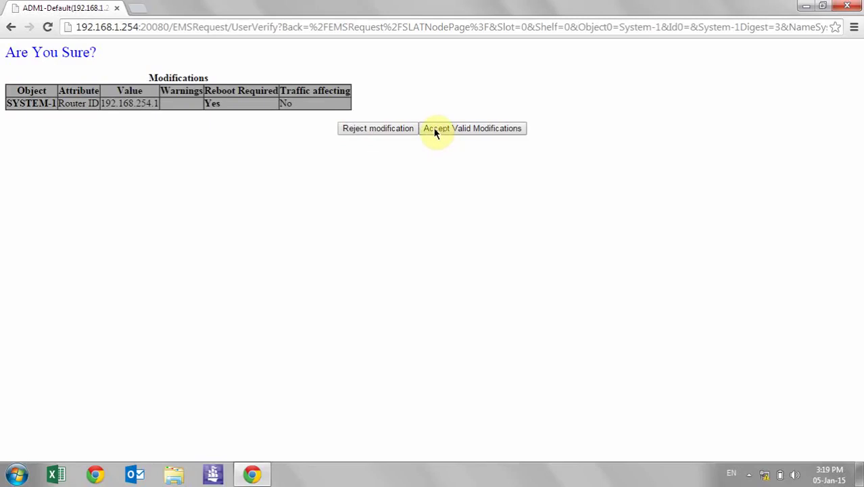
{"action": "left_click", "coordinate": [434, 132]}
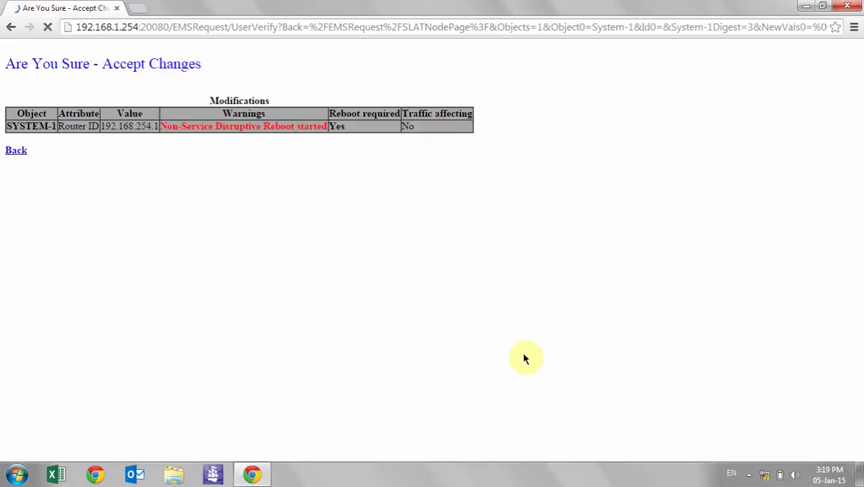
{"action": "left_click", "coordinate": [749, 474]}
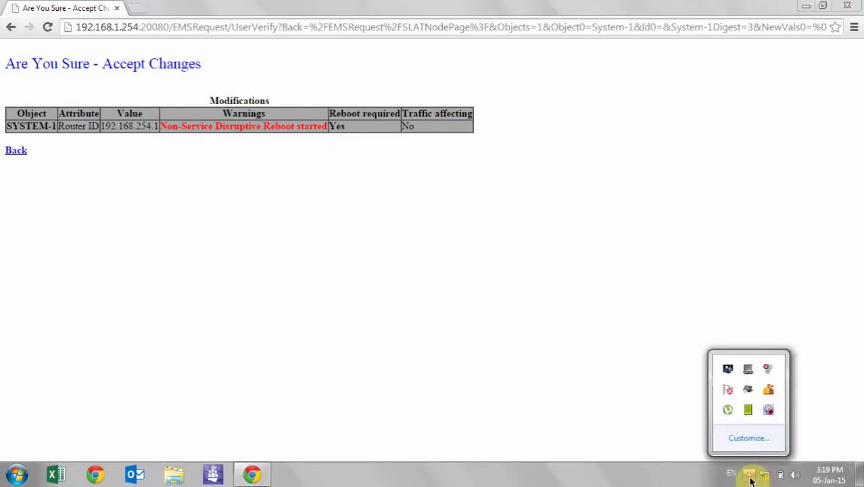
{"action": "double_click", "coordinate": [768, 411]}
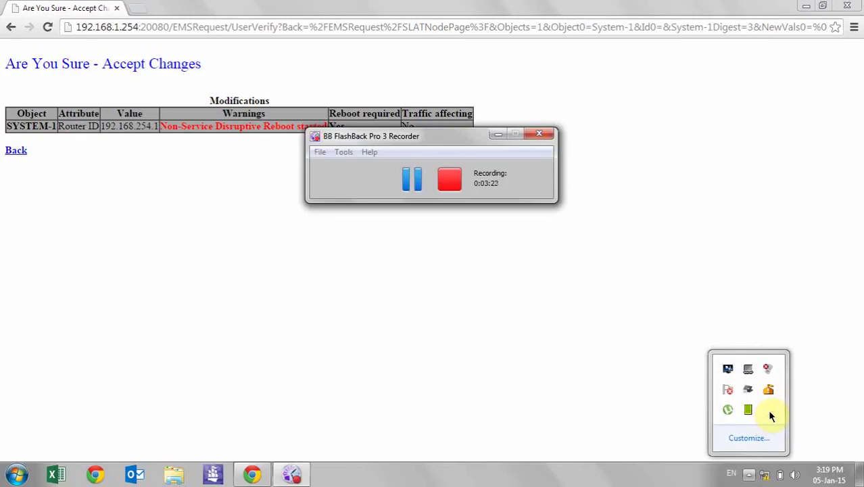
{"action": "left_click", "coordinate": [411, 181]}
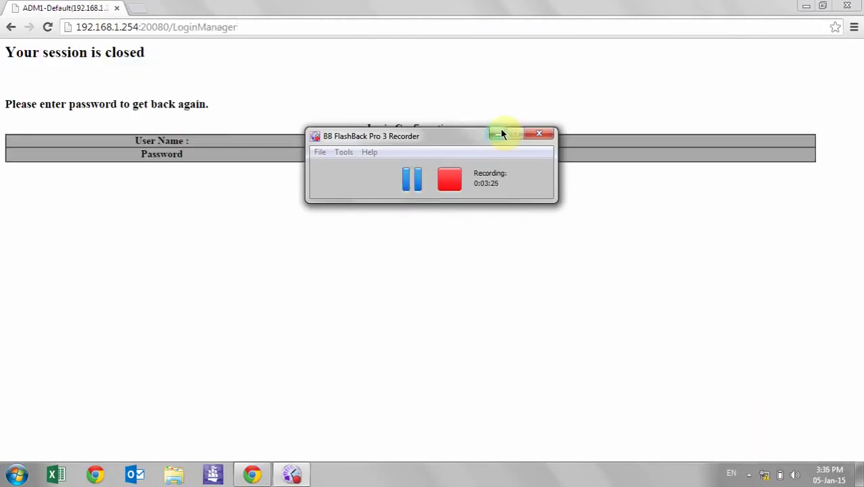
{"action": "left_click", "coordinate": [502, 134]}
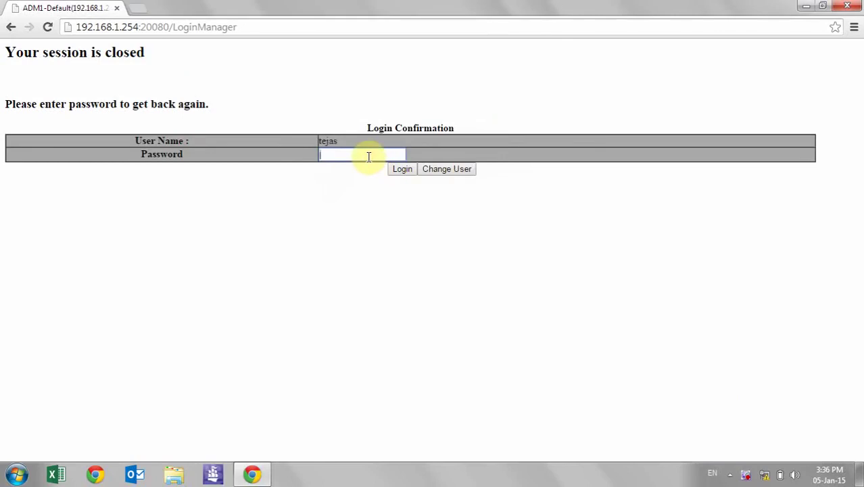
Log back in with the password and let Chrome save it
{"action": "left_click", "coordinate": [368, 157]}
{"action": "type", "text": "••••••••"}
{"action": "key", "text": "Return"}
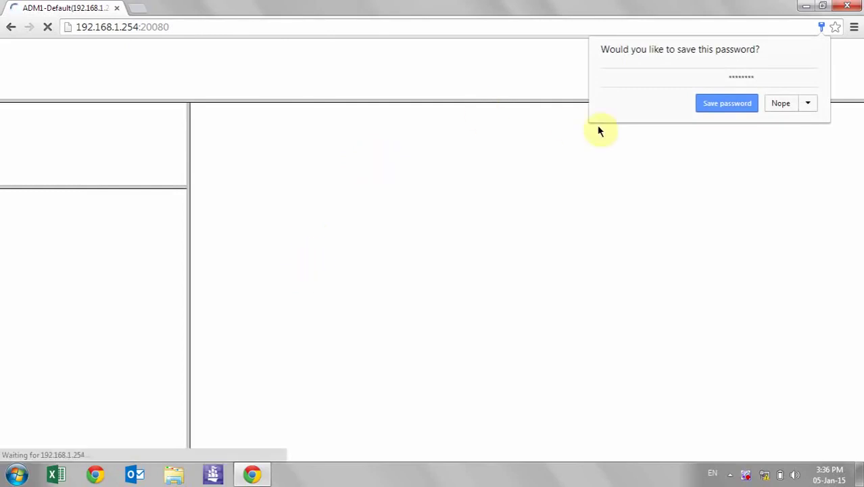
{"action": "left_click", "coordinate": [719, 104]}
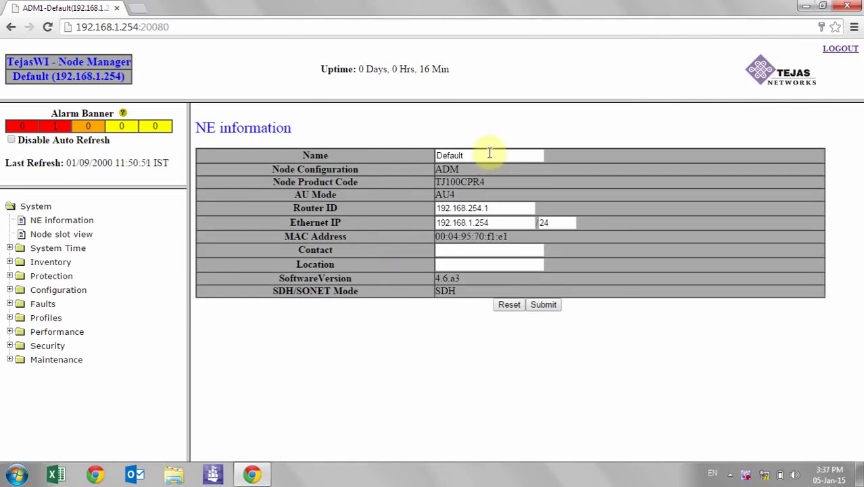
Replace the node name Default with MURLIDHAR-VSP
{"action": "left_click_drag", "start_coordinate": [487, 153], "coordinate": [374, 153]}
{"action": "type", "text": "Murlidhar"}
{"action": "key", "text": "BackSpace"}
{"action": "key", "text": "BackSpace"}
{"action": "key", "text": "BackSpace"}
{"action": "key", "text": "BackSpace"}
{"action": "key", "text": "BackSpace"}
{"action": "key", "text": "BackSpace"}
{"action": "key", "text": "BackSpace"}
{"action": "key", "text": "BackSpace"}
{"action": "key", "text": "BackSpace"}
{"action": "type", "text": "MURLIDHAR-VSP"}
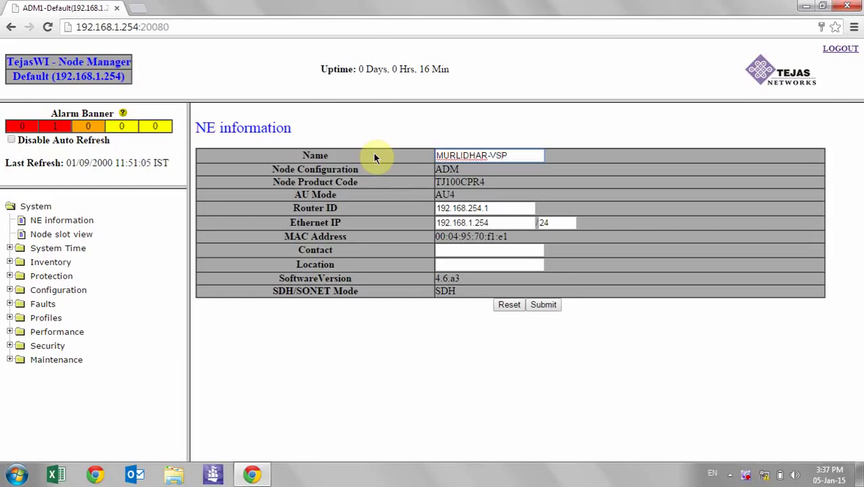
Set the location to MURLIDHAR BTS, then submit and accept the modifications
{"action": "left_click", "coordinate": [457, 264]}
{"action": "type", "text": "MURLIDHAR BTS"}
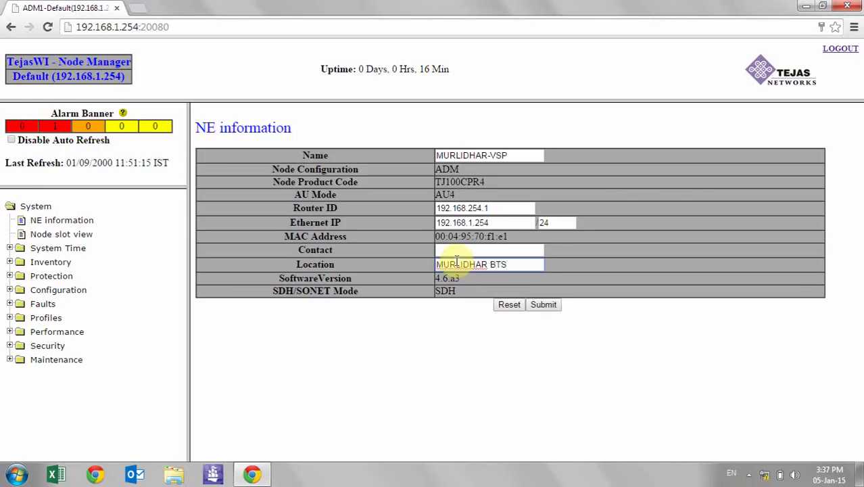
{"action": "left_click", "coordinate": [460, 249]}
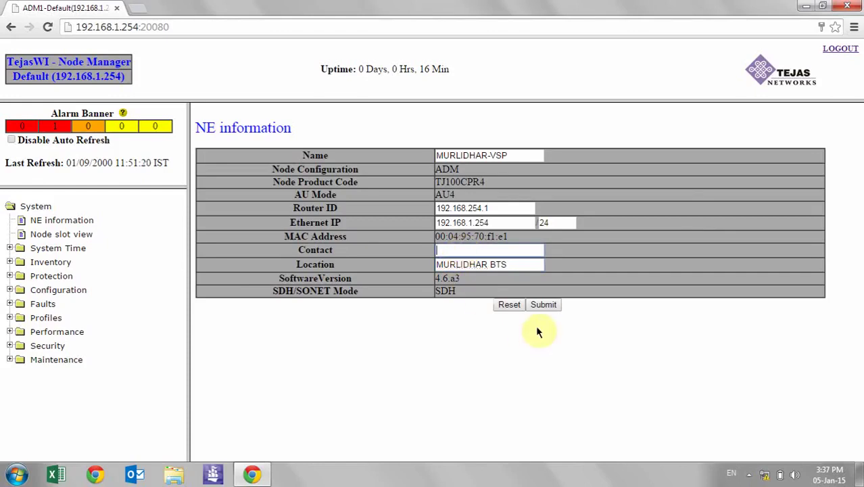
{"action": "left_click", "coordinate": [541, 306]}
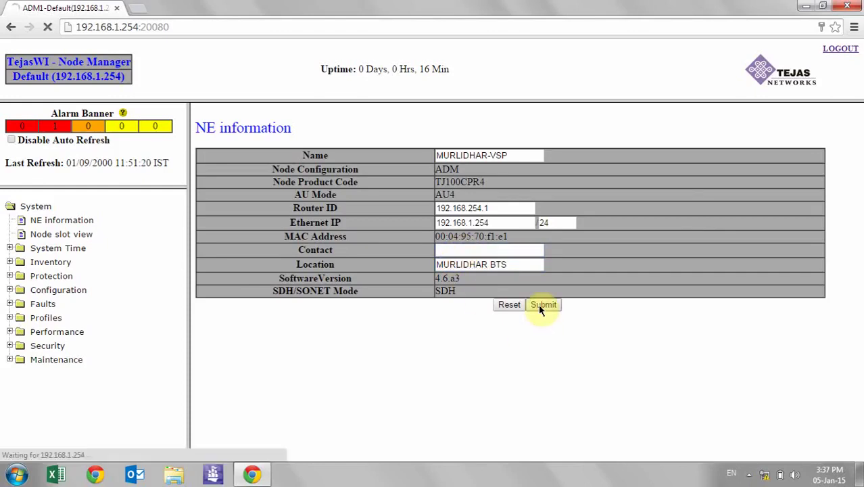
{"action": "left_click", "coordinate": [547, 208]}
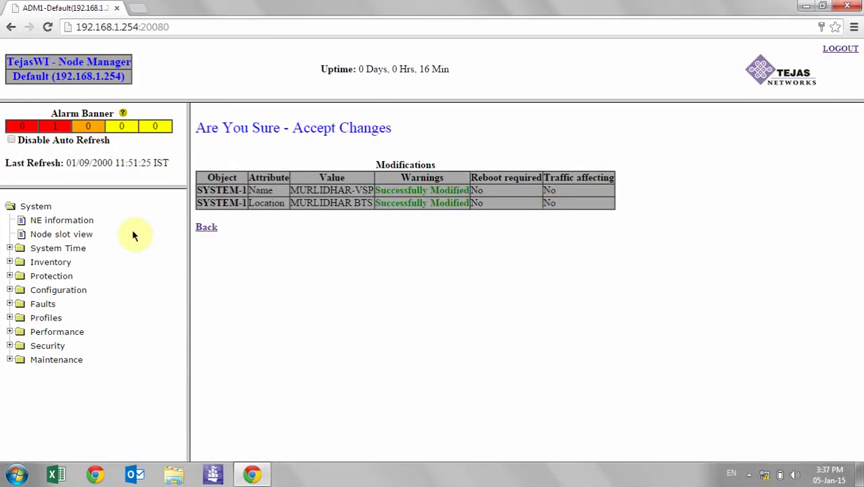
Open the slot 5 card's ports and bring up provisioning for STM1-1-5-1
{"action": "left_click", "coordinate": [56, 237]}
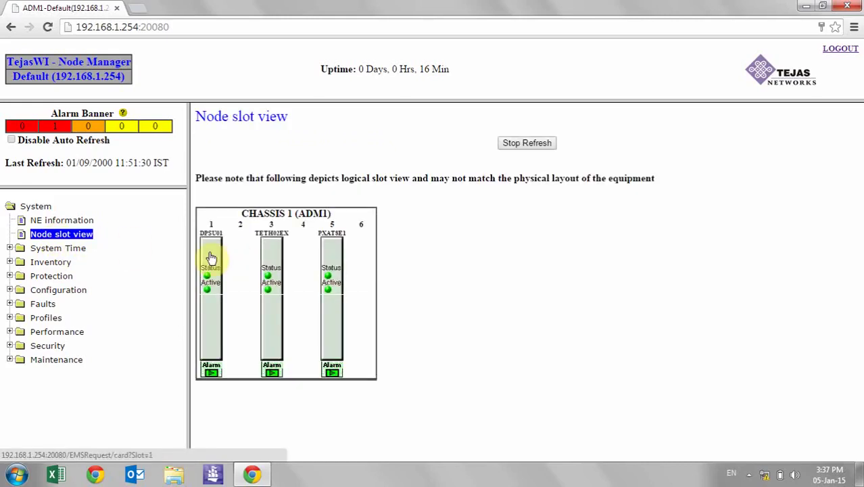
{"action": "left_click", "coordinate": [333, 255]}
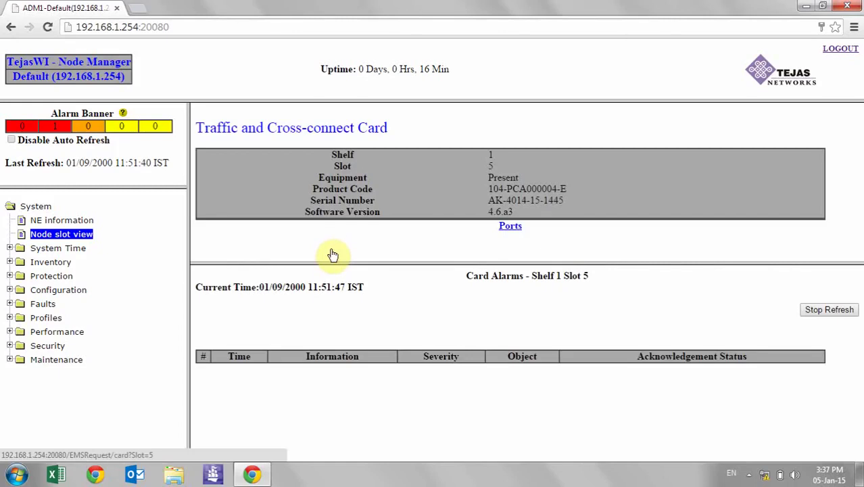
{"action": "left_click", "coordinate": [506, 226]}
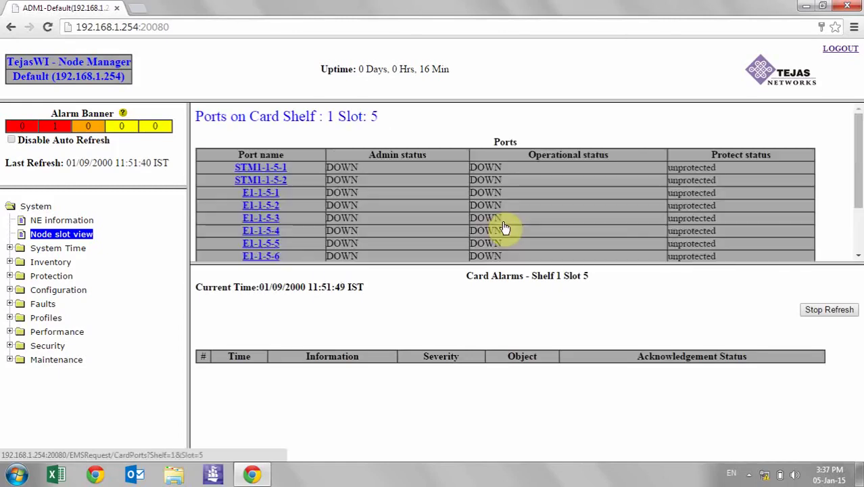
{"action": "left_click", "coordinate": [275, 172]}
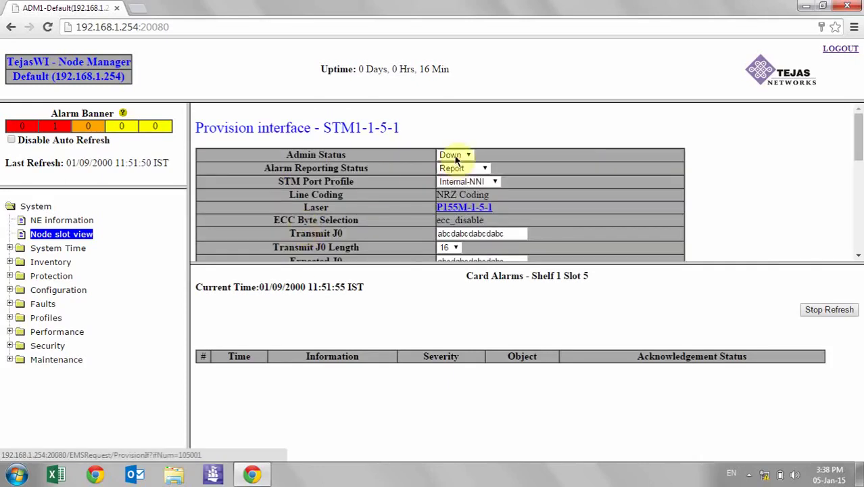
Set STM1-1-5-1 Admin Status Up with identifier MURLIDHAR BTS, then submit and accept
{"action": "left_click", "coordinate": [454, 156]}
{"action": "left_click", "coordinate": [452, 166]}
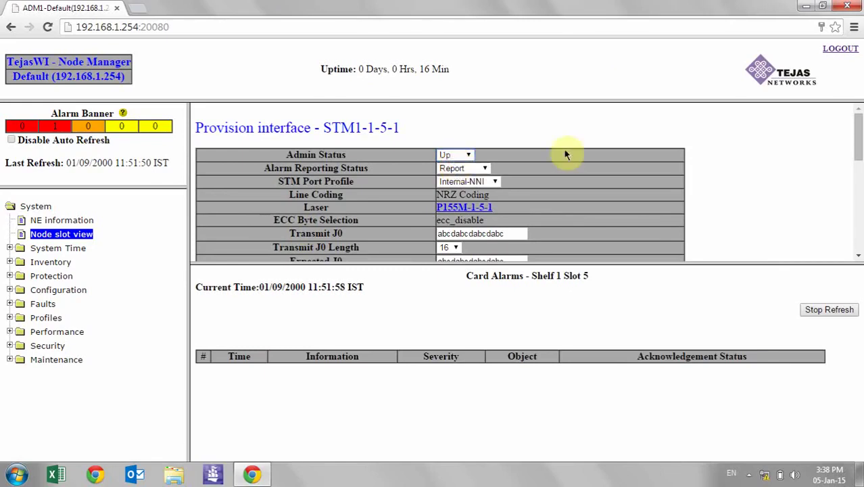
{"action": "left_click", "coordinate": [859, 229]}
{"action": "left_click_drag", "start_coordinate": [861, 229], "coordinate": [860, 199]}
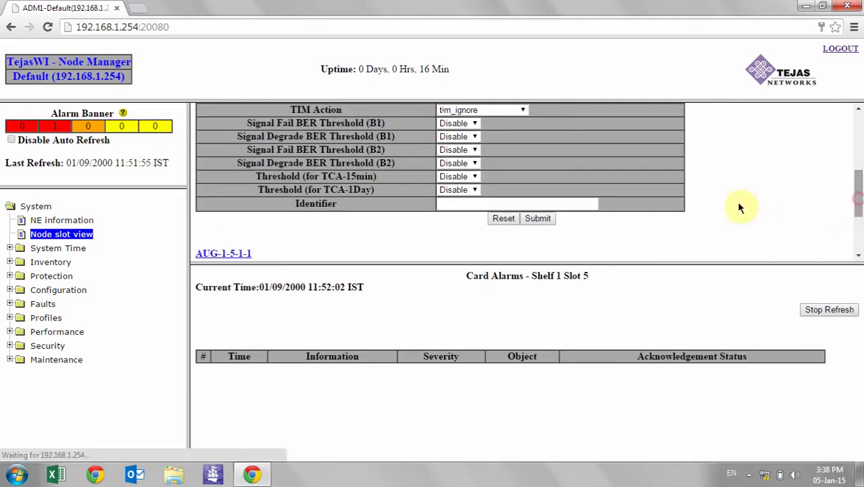
{"action": "left_click", "coordinate": [556, 199]}
{"action": "type", "text": "MUR"}
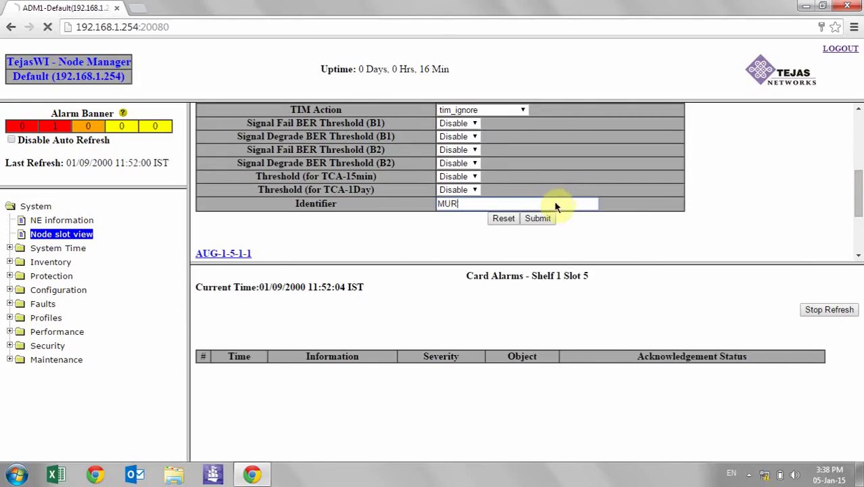
{"action": "type", "text": "LIDHAR"}
{"action": "type", "text": ","}
{"action": "type", "text": " BTS"}
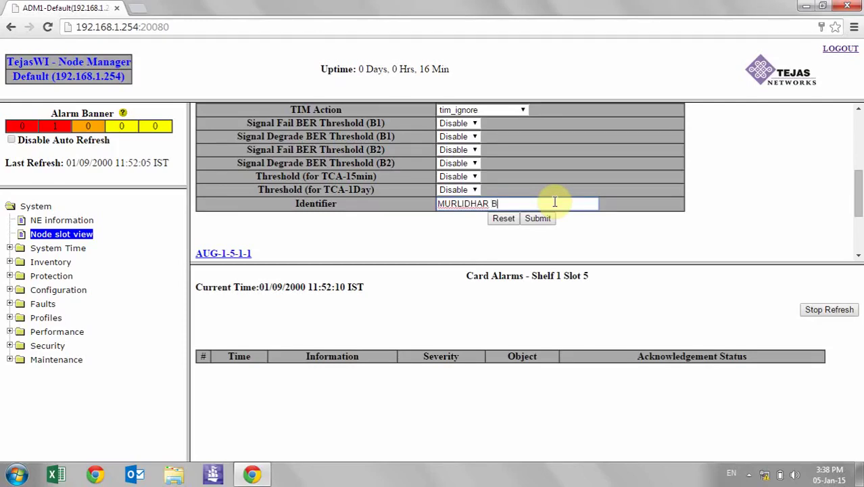
{"action": "left_click", "coordinate": [545, 219]}
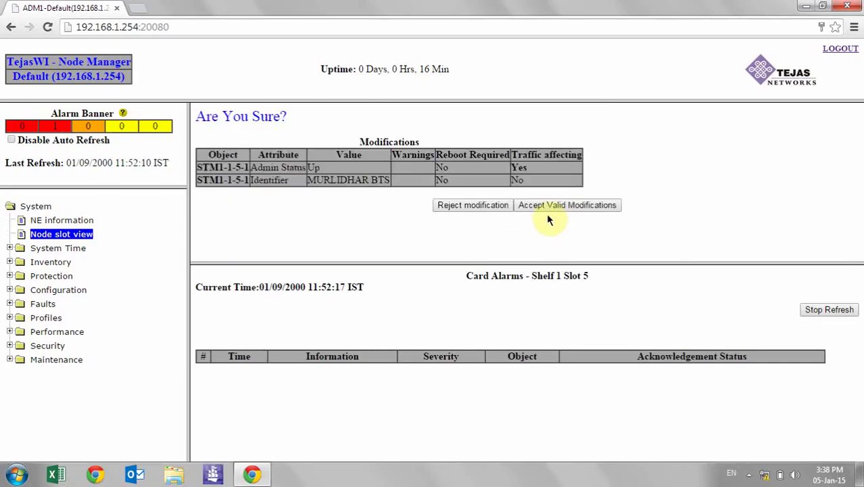
{"action": "left_click", "coordinate": [552, 209]}
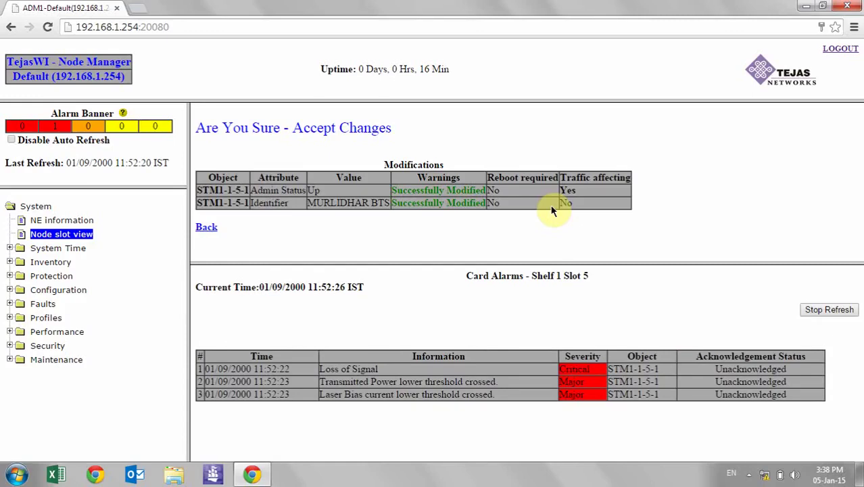
Reopen the slot 5 PXATSE1 card's port list from Node slot view
{"action": "left_click", "coordinate": [79, 235]}
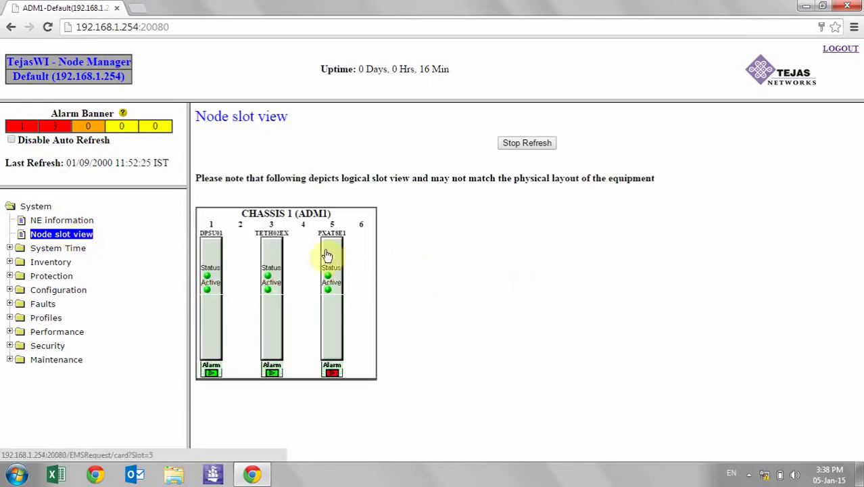
{"action": "double_click", "coordinate": [315, 178]}
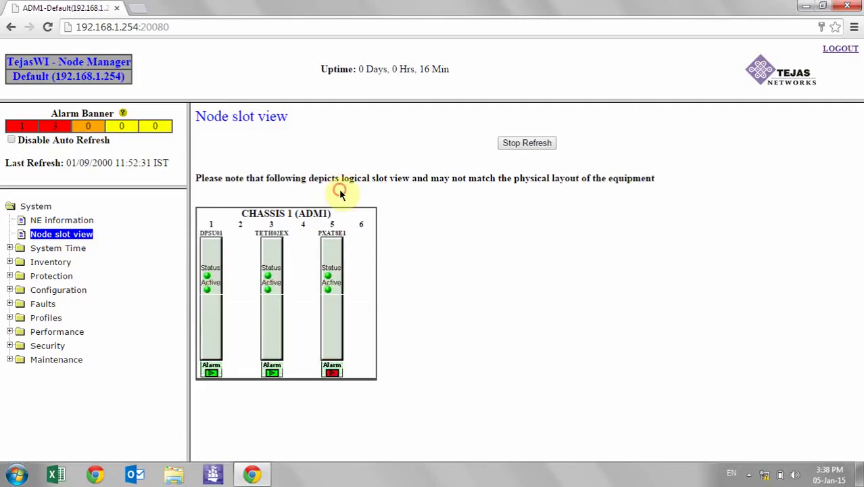
{"action": "left_click", "coordinate": [330, 253]}
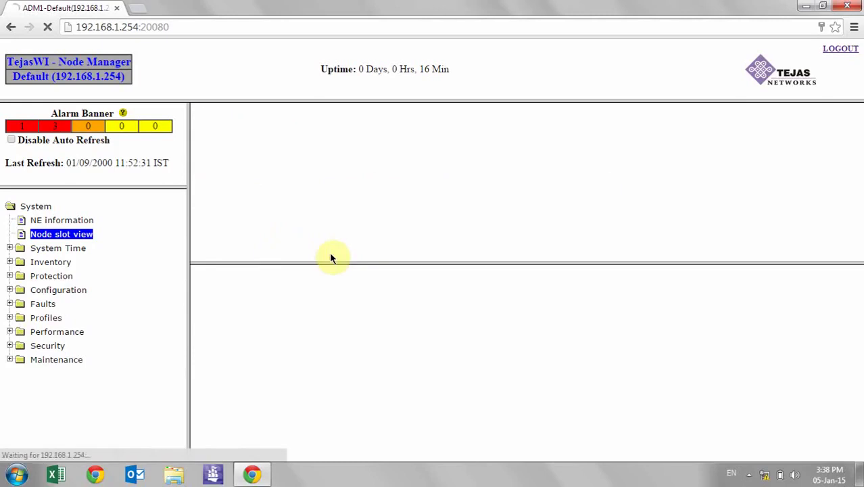
{"action": "left_click", "coordinate": [511, 227]}
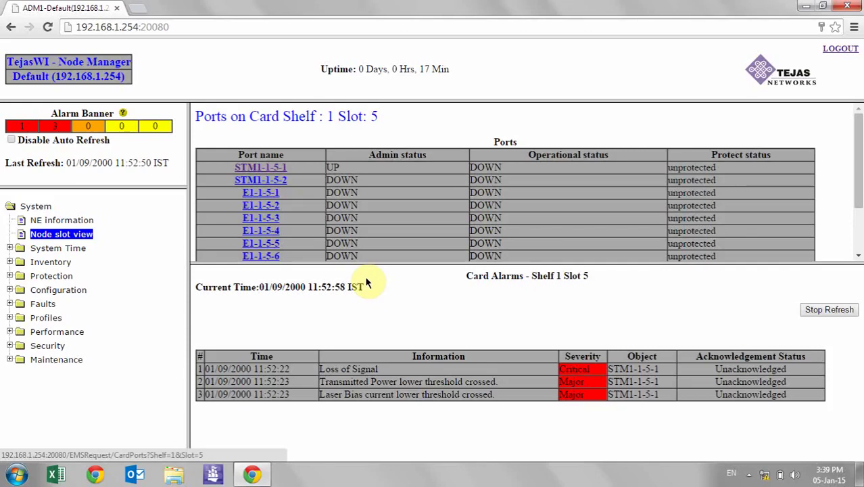
Set port STM1-1-5-2's Admin Status to Up, then submit and accept the change
{"action": "left_click", "coordinate": [251, 181]}
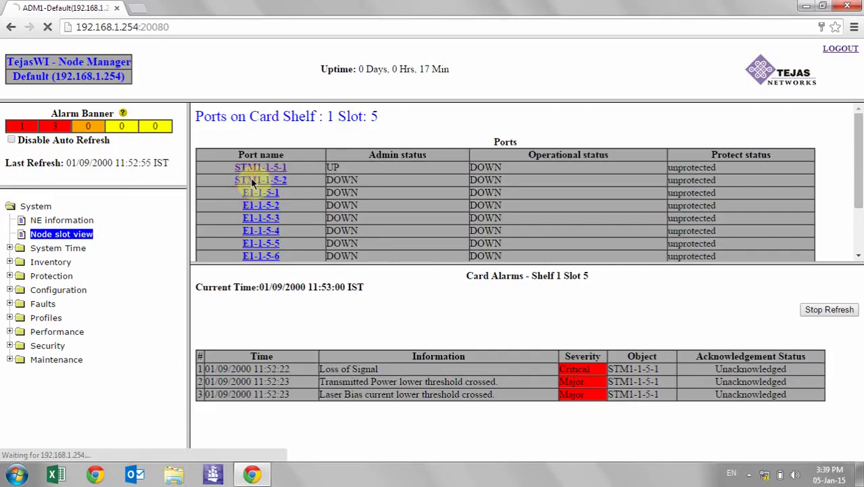
{"action": "left_click", "coordinate": [464, 155]}
{"action": "left_click", "coordinate": [458, 167]}
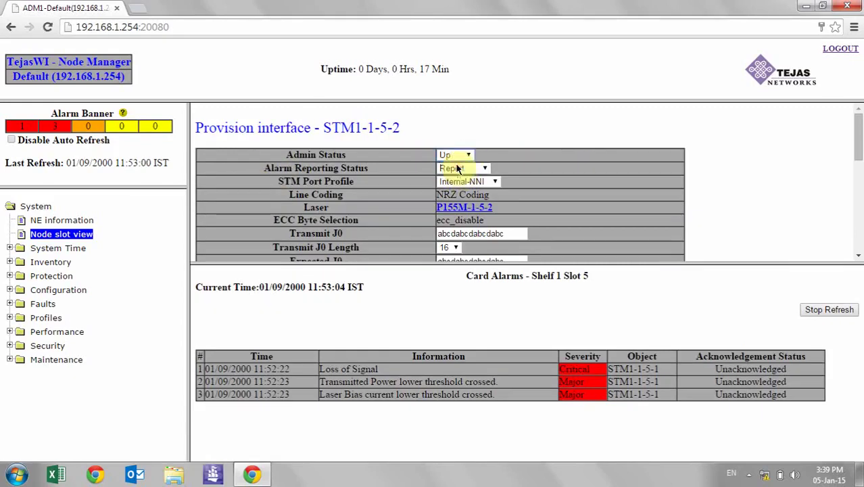
{"action": "scroll", "coordinate": [860, 232], "scroll_direction": "down", "scroll_amount": 5}
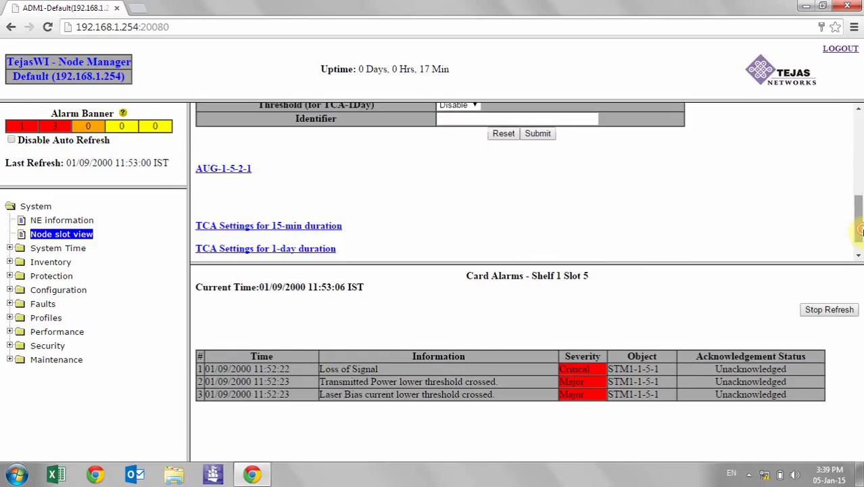
{"action": "left_click", "coordinate": [541, 135]}
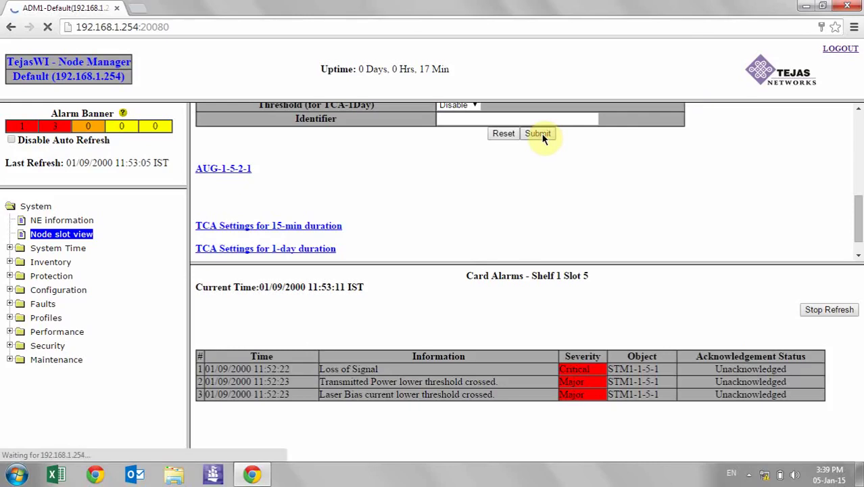
{"action": "left_click", "coordinate": [551, 193]}
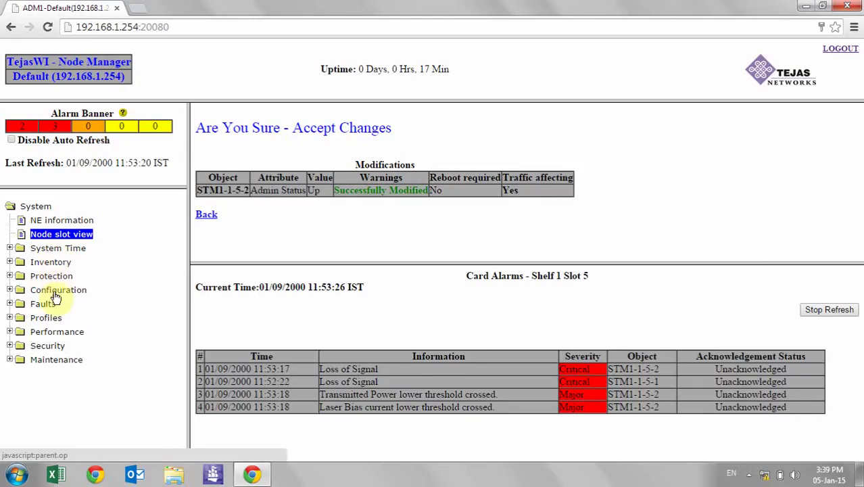
Open the Configure Cross-connects page under Configuration, which shows no cross-connects yet
{"action": "left_click", "coordinate": [56, 291]}
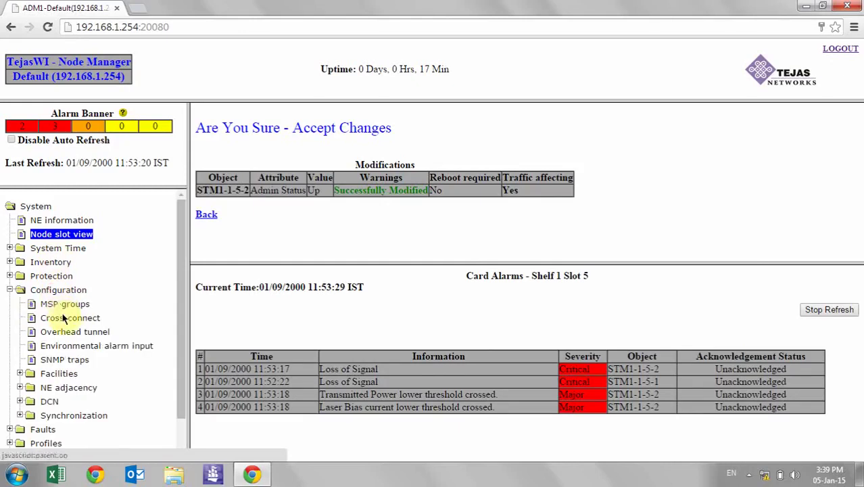
{"action": "left_click", "coordinate": [66, 319]}
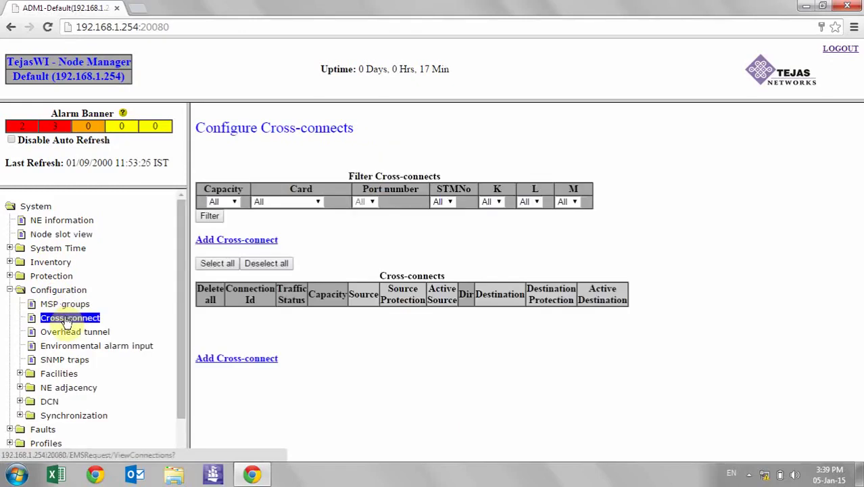
{"action": "left_click", "coordinate": [238, 248]}
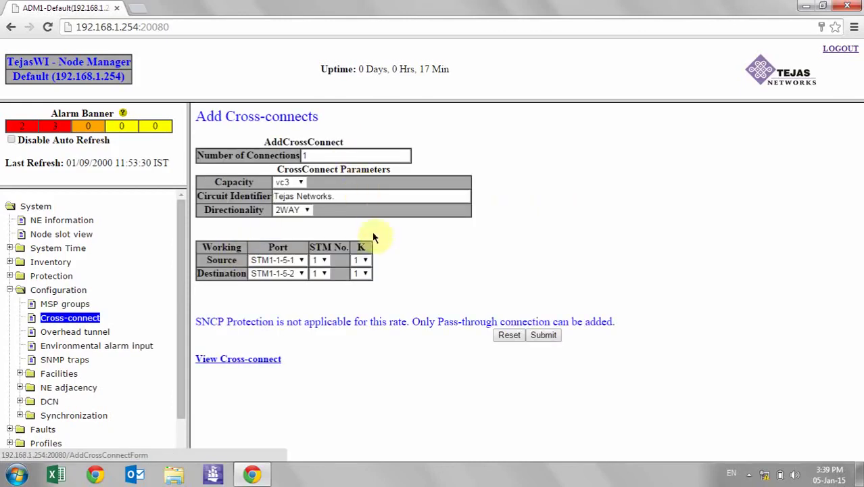
{"action": "left_click", "coordinate": [60, 325]}
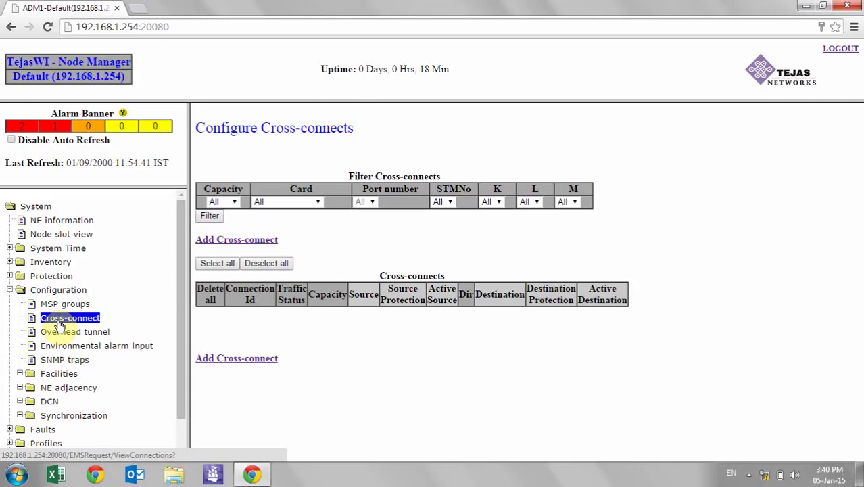
Start an Add Cross-connects form with vc12 capacity and Number of Connections set to 8
{"action": "left_click", "coordinate": [221, 240]}
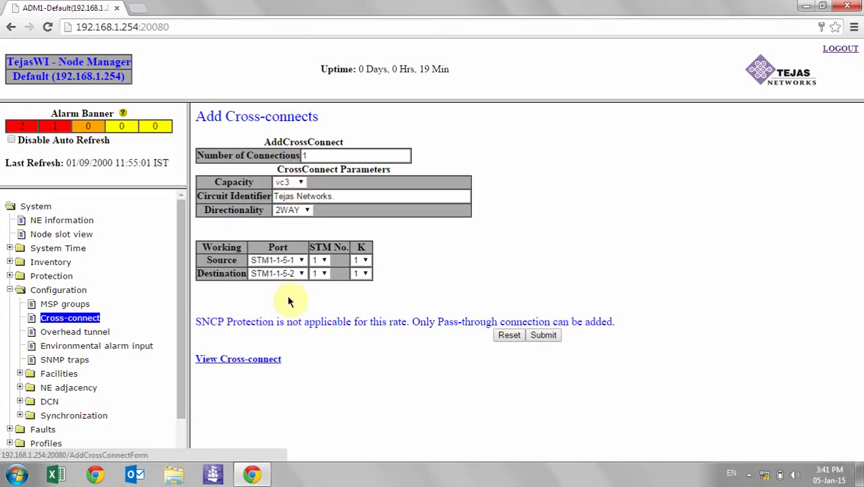
{"action": "left_click", "coordinate": [284, 260]}
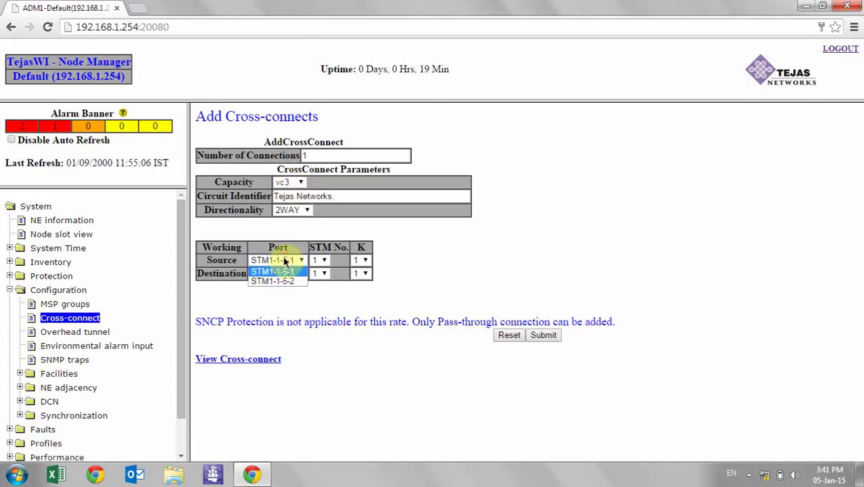
{"action": "left_click", "coordinate": [288, 184]}
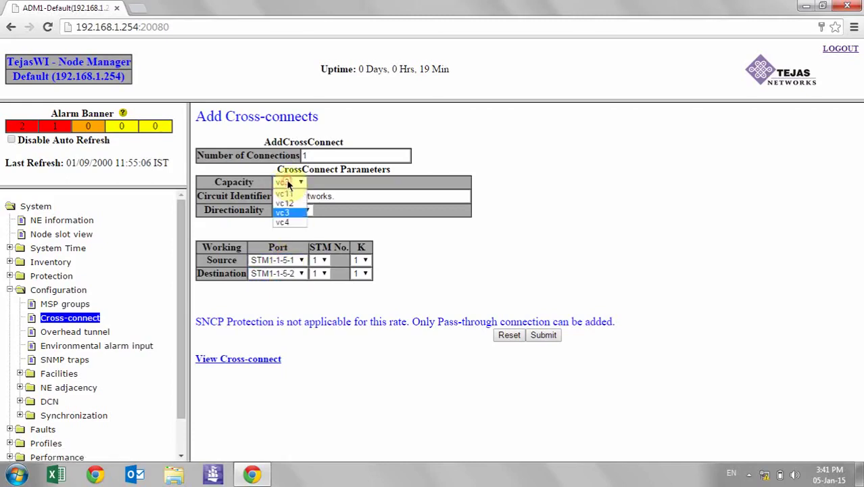
{"action": "left_click", "coordinate": [288, 203]}
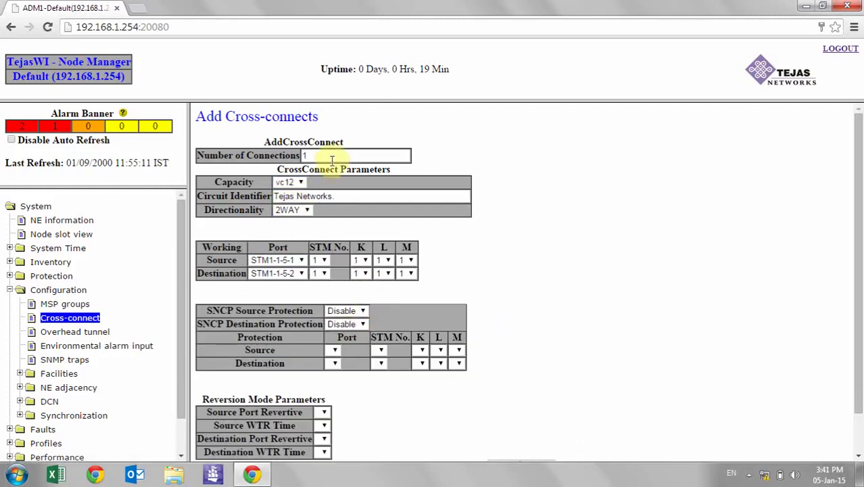
{"action": "left_click_drag", "start_coordinate": [333, 156], "coordinate": [286, 155]}
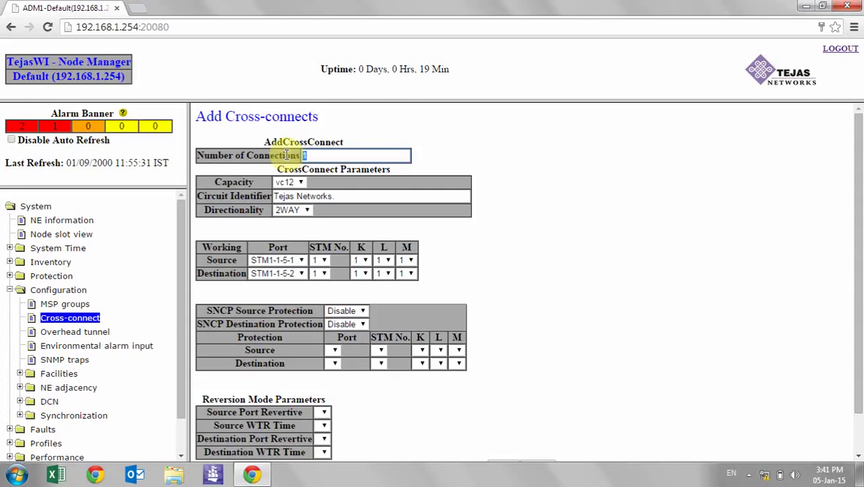
{"action": "type", "text": "8"}
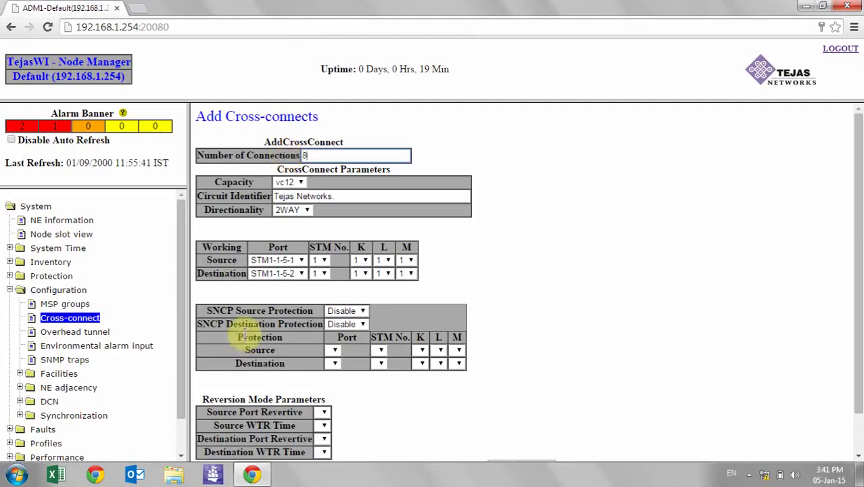
Choose E1-1-5-1 as the Working source port and STM1-1-5-1 as the destination port
{"action": "left_click", "coordinate": [277, 261]}
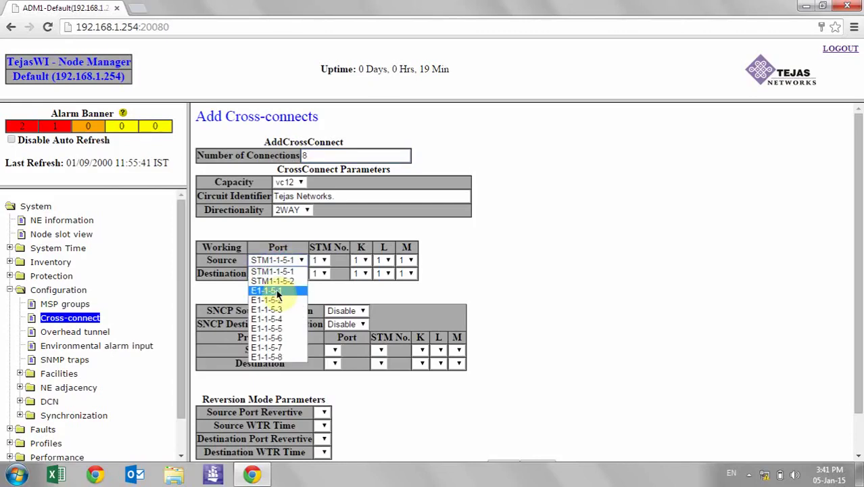
{"action": "left_click", "coordinate": [276, 291]}
{"action": "left_click", "coordinate": [278, 274]}
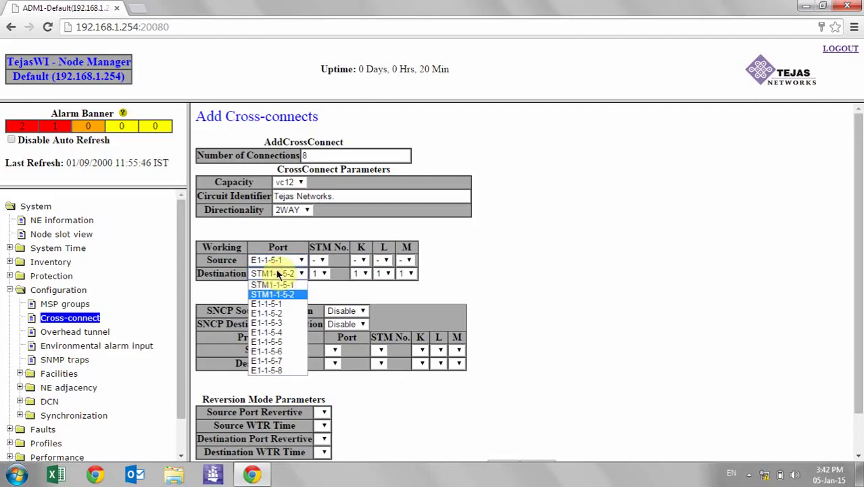
{"action": "left_click", "coordinate": [276, 284]}
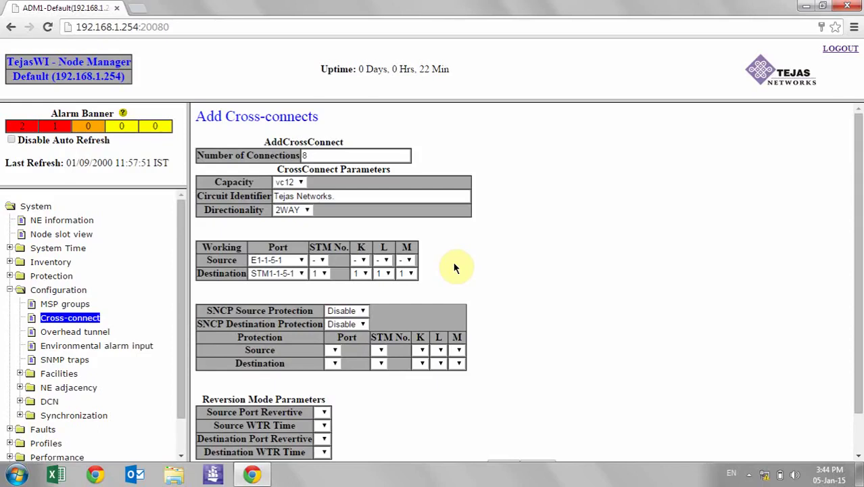
Review the SNCP source protection choices, leaving source protection disabled
{"action": "left_click", "coordinate": [360, 309]}
{"action": "left_click_drag", "start_coordinate": [358, 294], "coordinate": [370, 315]}
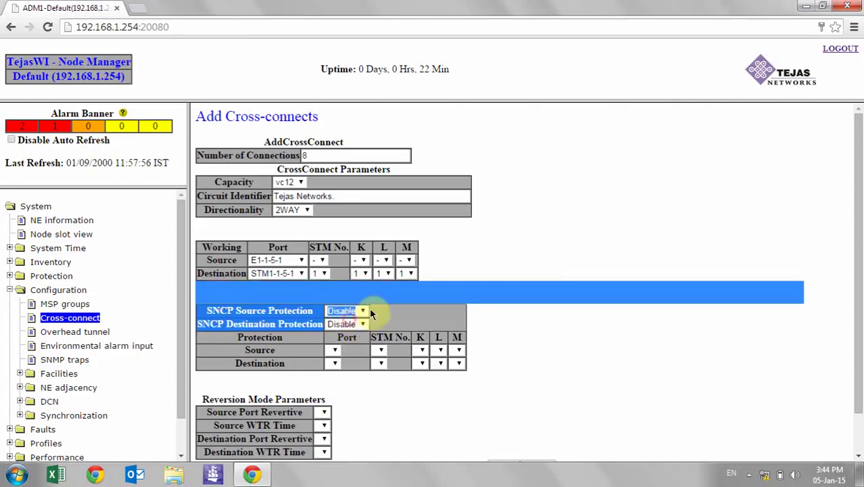
{"action": "left_click", "coordinate": [544, 269]}
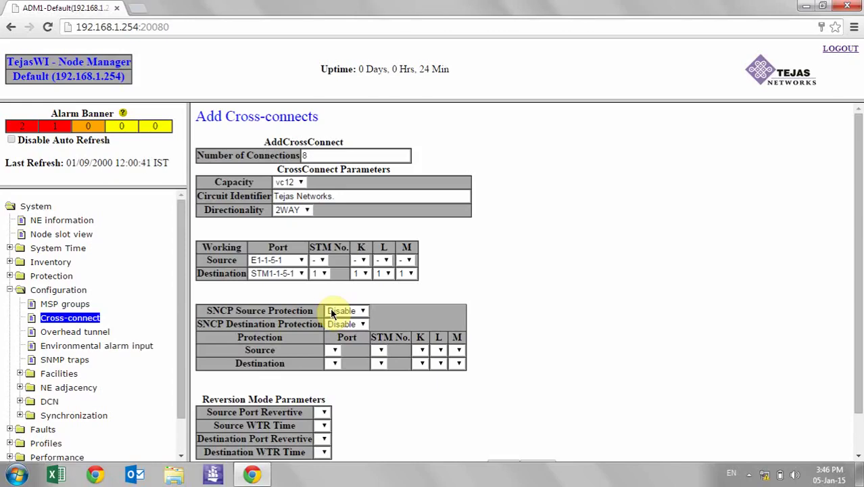
Keep SNCP source protection disabled and set SNCP Destination Protection to Enable
{"action": "left_click", "coordinate": [332, 311]}
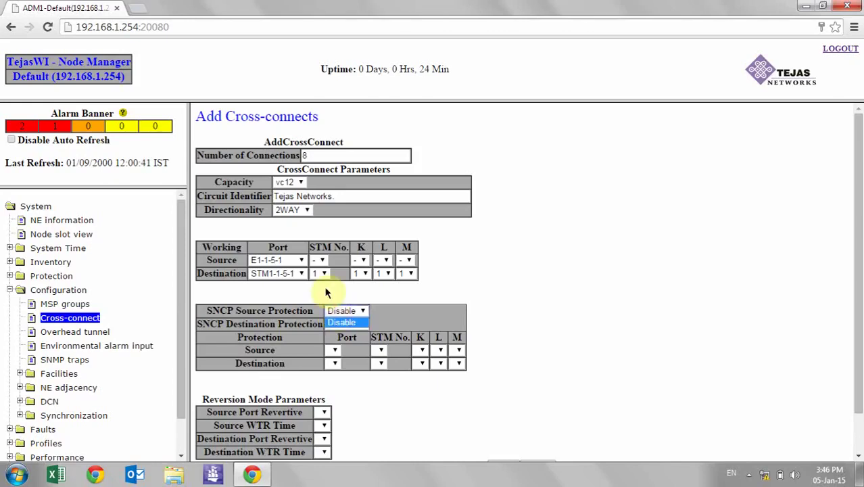
{"action": "left_click", "coordinate": [326, 290]}
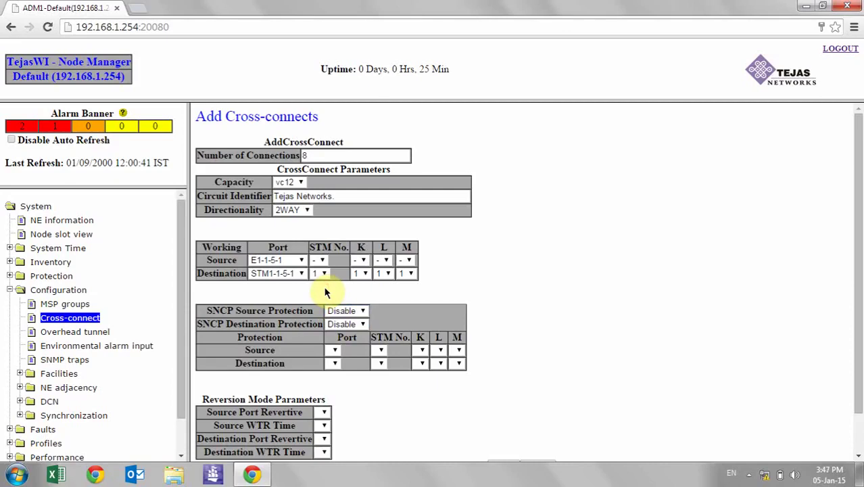
{"action": "left_click", "coordinate": [338, 321]}
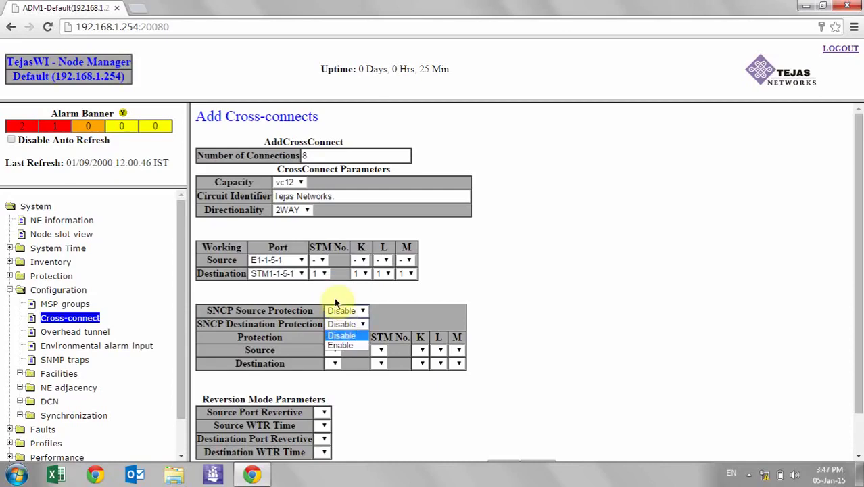
{"action": "left_click", "coordinate": [334, 296]}
{"action": "left_click", "coordinate": [343, 325]}
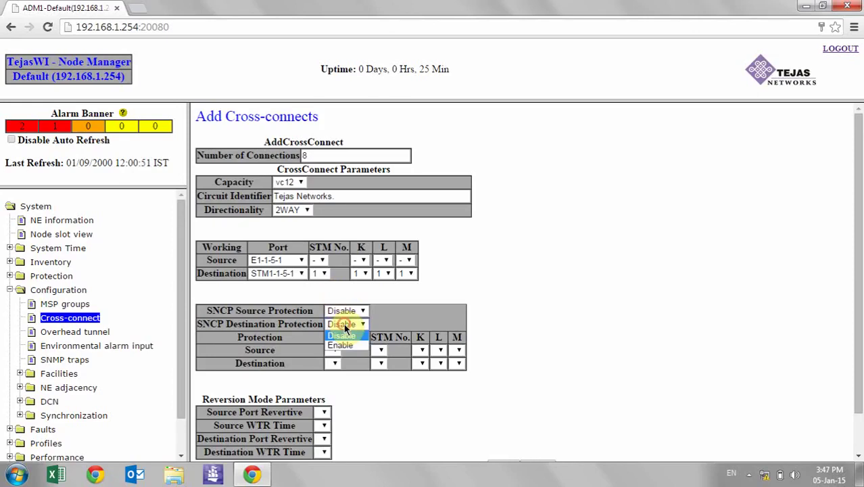
{"action": "left_click", "coordinate": [342, 346]}
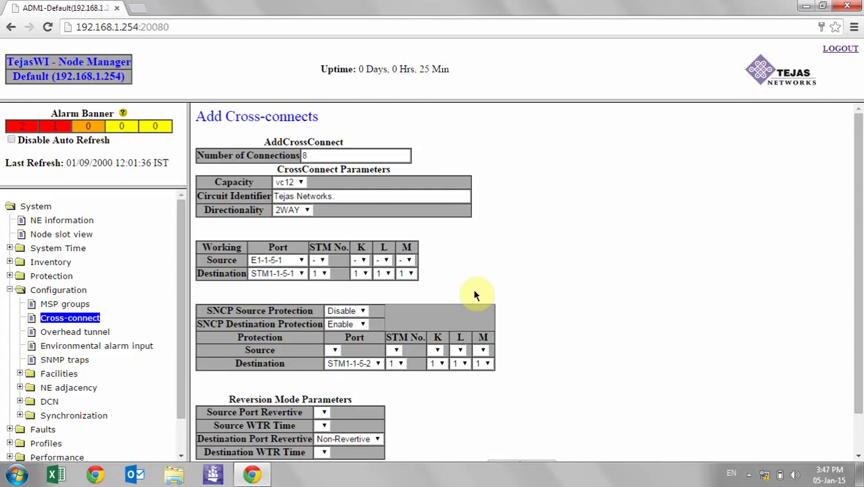
{"action": "left_click", "coordinate": [368, 364]}
{"action": "left_click", "coordinate": [474, 384]}
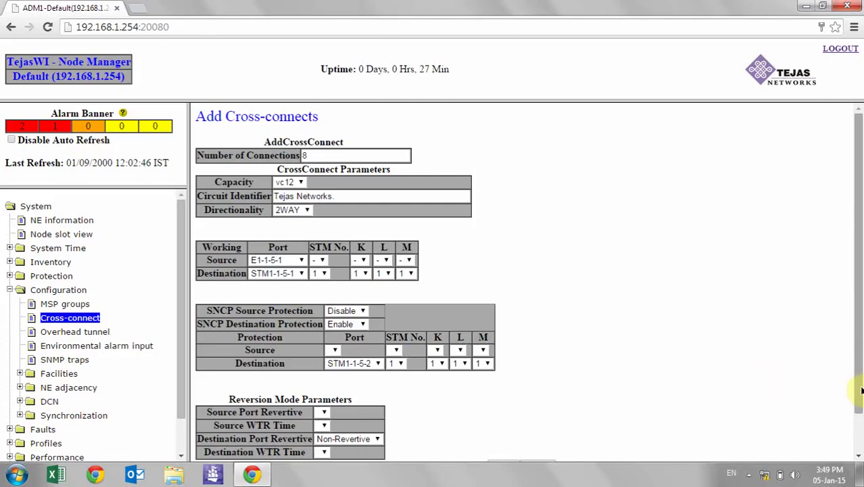
{"action": "scroll", "coordinate": [859, 433], "scroll_direction": "down", "scroll_amount": 2}
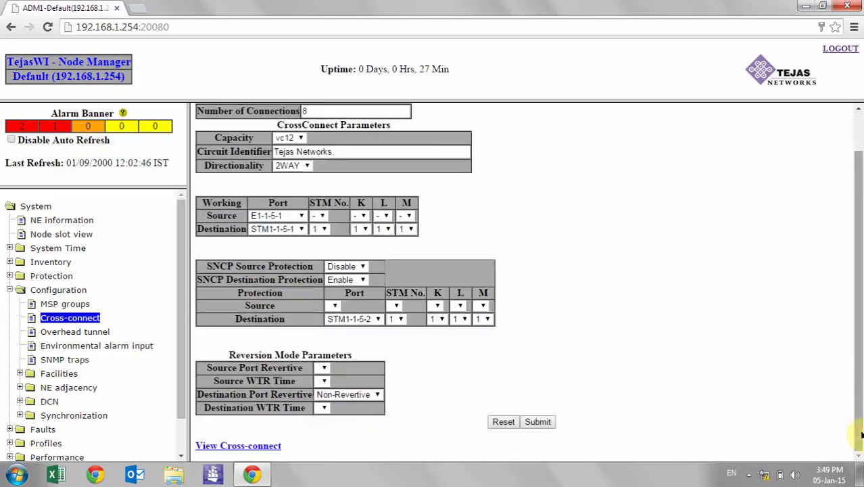
Submit and confirm the eight vc12 cross-connects; the summary reports 8 created, 0 failed
{"action": "left_click", "coordinate": [537, 422]}
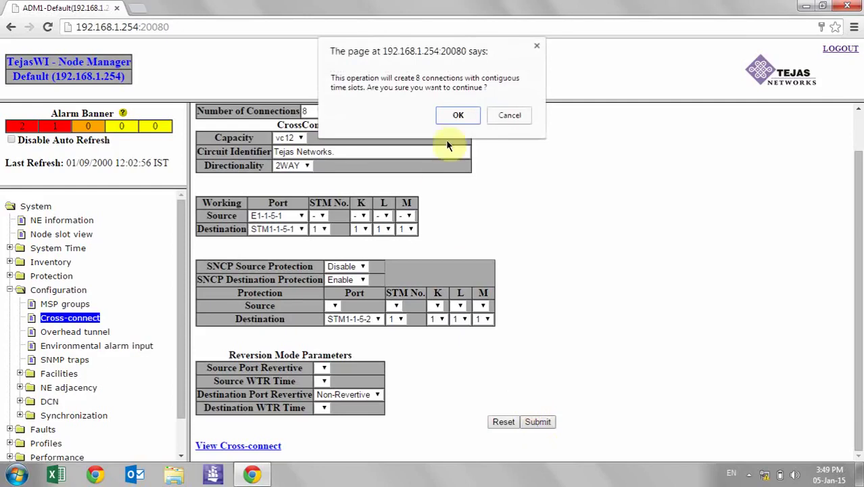
{"action": "left_click", "coordinate": [458, 116]}
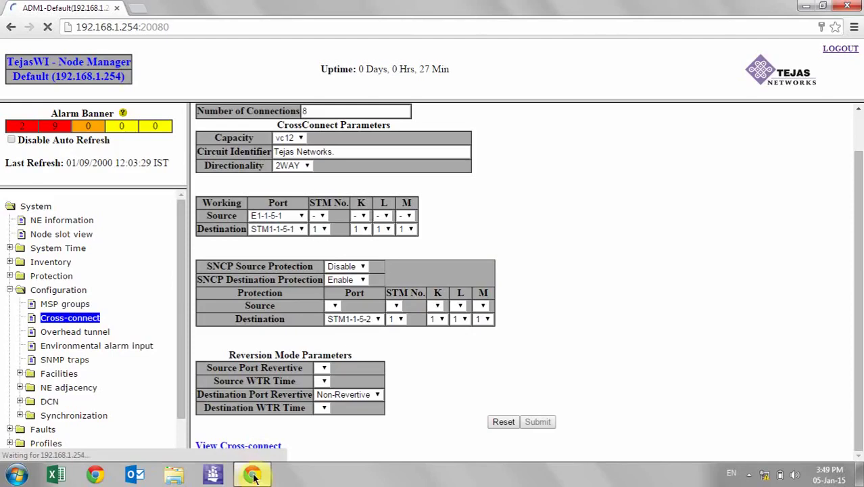
{"action": "left_click", "coordinate": [517, 219]}
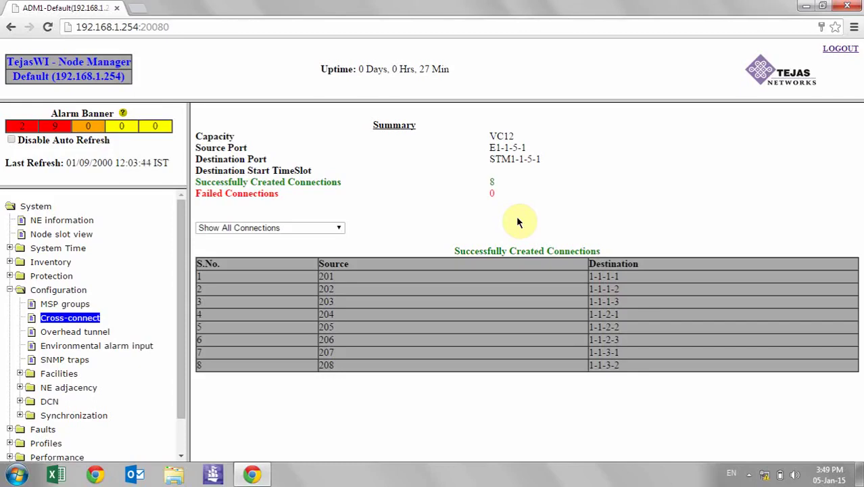
Open the Cross-connects list and scroll through entries E1-1-5-1 to E1-1-5-8
{"action": "left_click", "coordinate": [47, 323]}
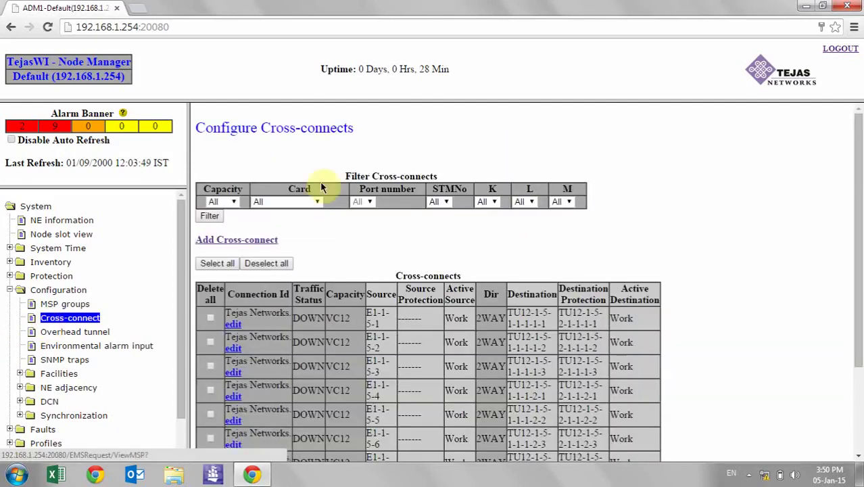
{"action": "left_click_drag", "start_coordinate": [857, 274], "coordinate": [862, 384]}
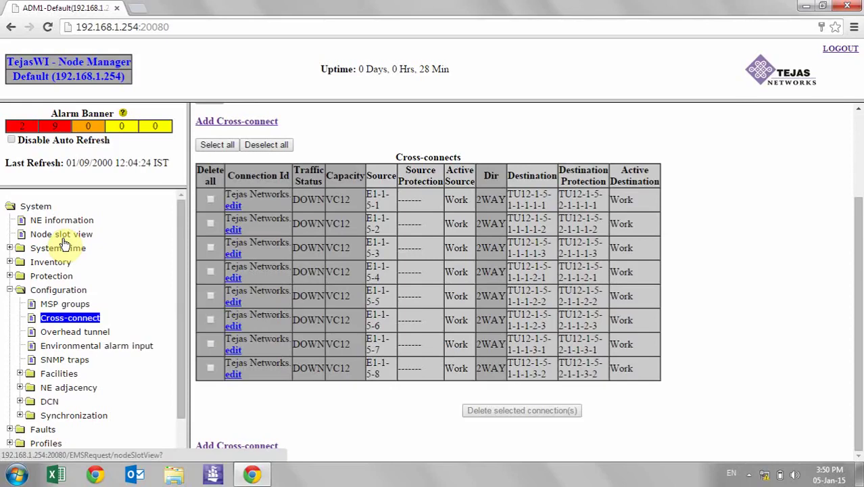
Open the slot 3 Ethernet card's port list from the Node slot view
{"action": "left_click", "coordinate": [58, 320]}
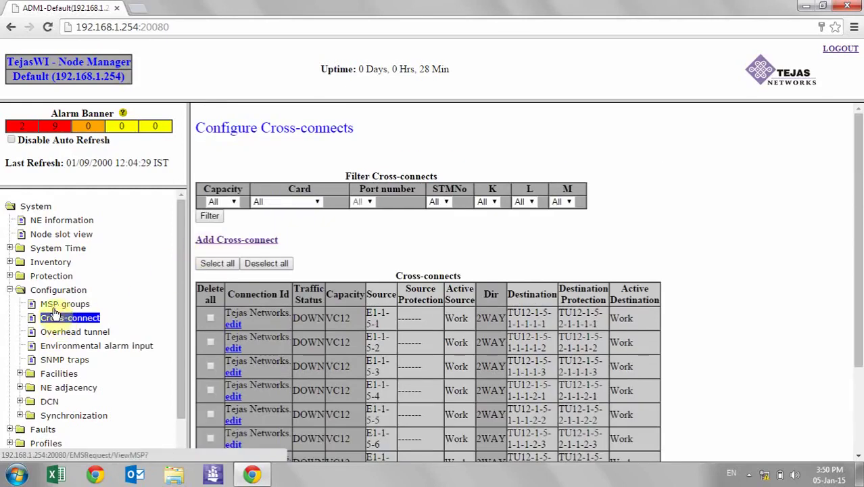
{"action": "left_click", "coordinate": [66, 234]}
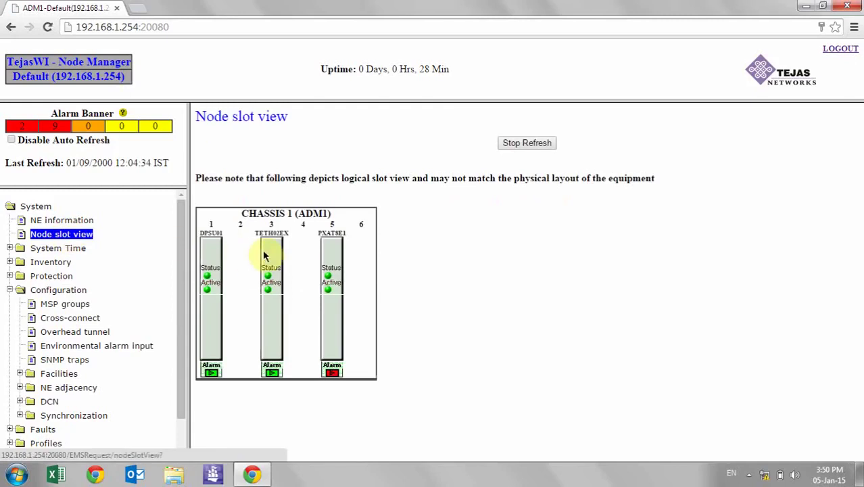
{"action": "left_click", "coordinate": [267, 254]}
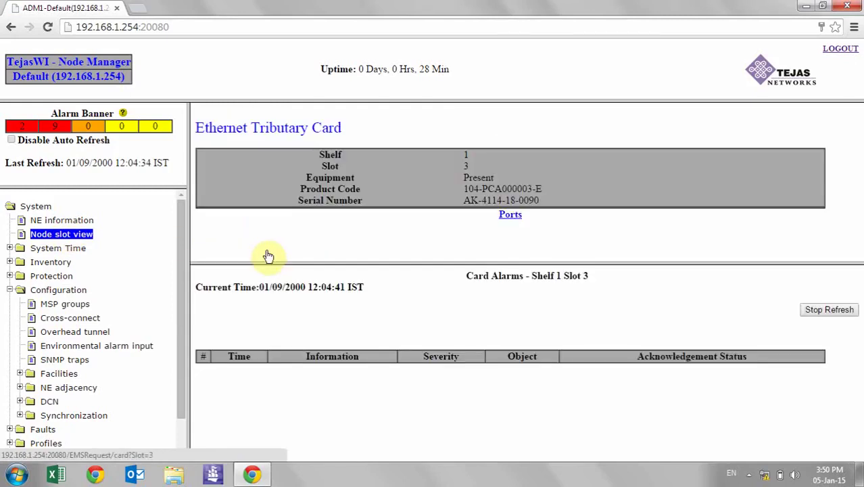
{"action": "left_click", "coordinate": [509, 215]}
{"action": "left_click", "coordinate": [284, 167]}
{"action": "key", "text": "alt+Left"}
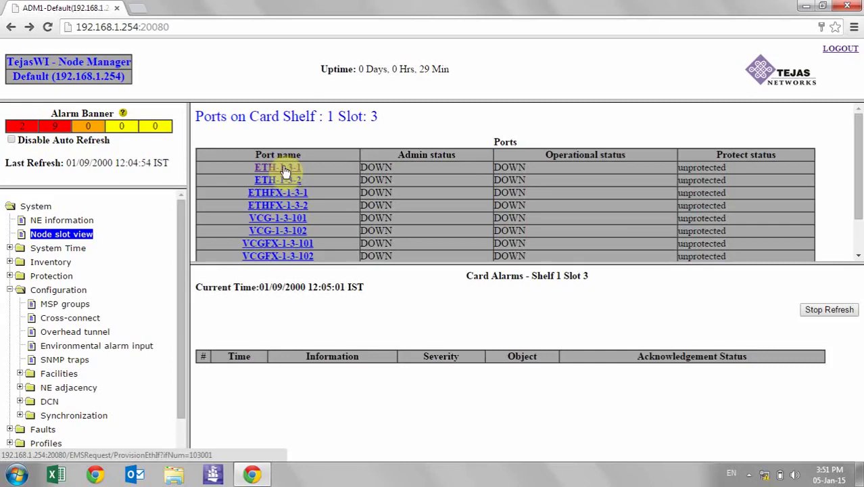
Give ETH-1-3-1 admin status Up and LAN Circuit Identifier 'MURLIDHAR BTS 14MB', then submit
{"action": "left_click", "coordinate": [282, 166]}
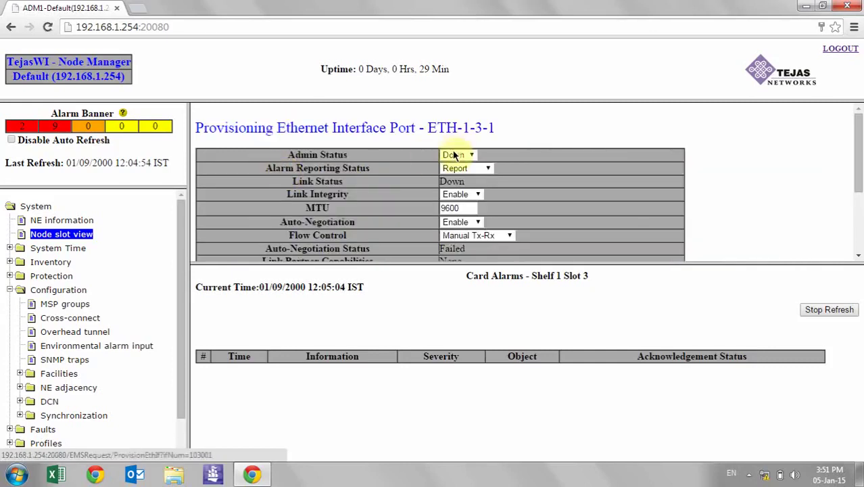
{"action": "left_click", "coordinate": [454, 155]}
{"action": "left_click", "coordinate": [452, 164]}
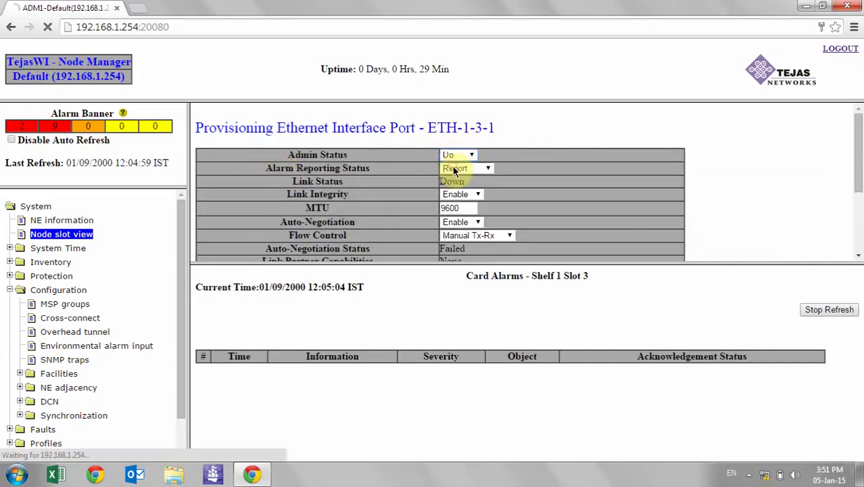
{"action": "scroll", "coordinate": [860, 203], "scroll_direction": "down", "scroll_amount": 3}
{"action": "left_click", "coordinate": [462, 195]}
{"action": "type", "text": "M"}
{"action": "key", "text": "Down"}
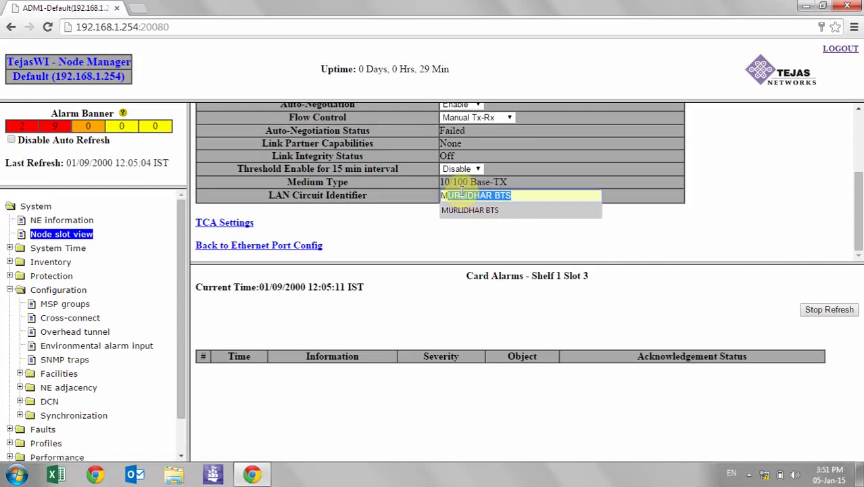
{"action": "key", "text": "Return"}
{"action": "type", "text": "14<"}
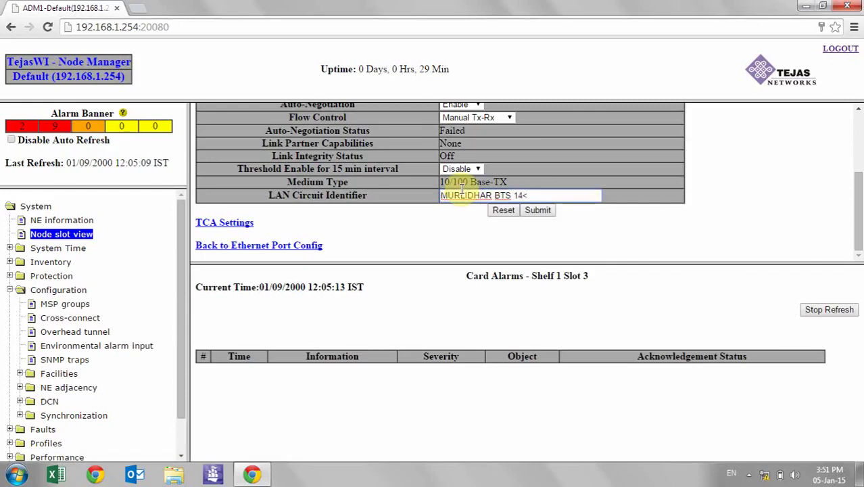
{"action": "key", "text": "BackSpace"}
{"action": "type", "text": "MB"}
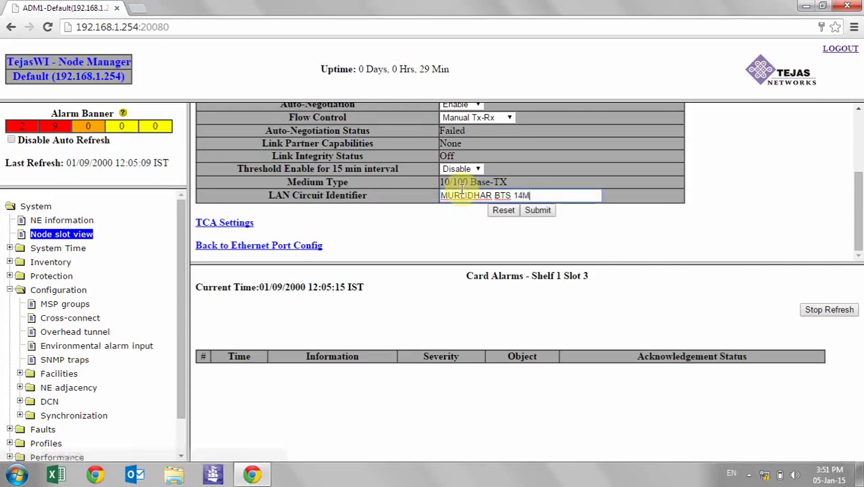
{"action": "left_click", "coordinate": [538, 210]}
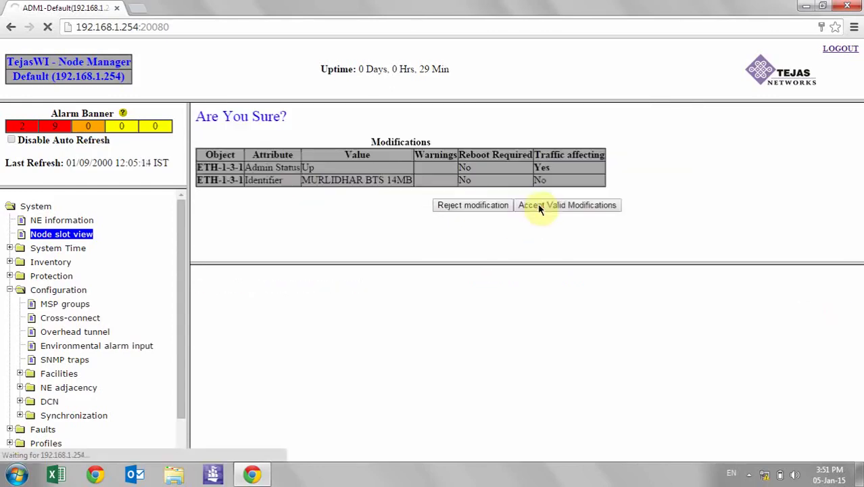
Accept the ETH-1-3-1 modifications and return to the slot 3 card's port list
{"action": "left_click", "coordinate": [539, 207]}
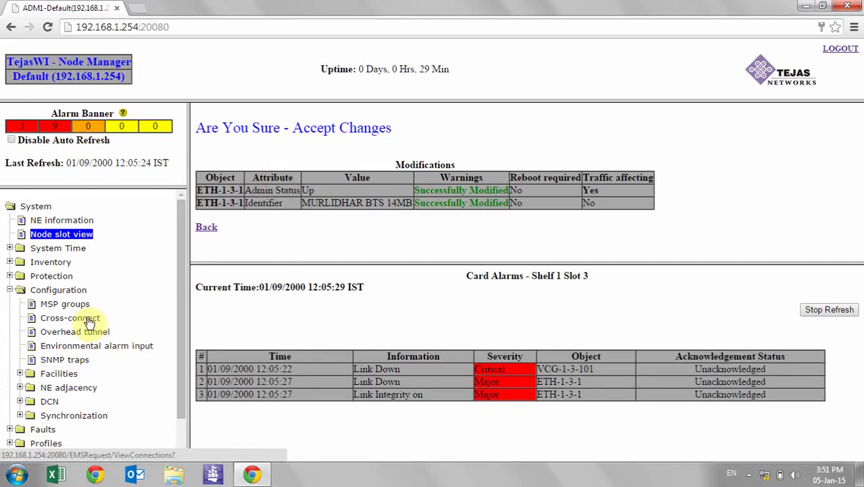
{"action": "left_click", "coordinate": [90, 322]}
{"action": "left_click", "coordinate": [68, 236]}
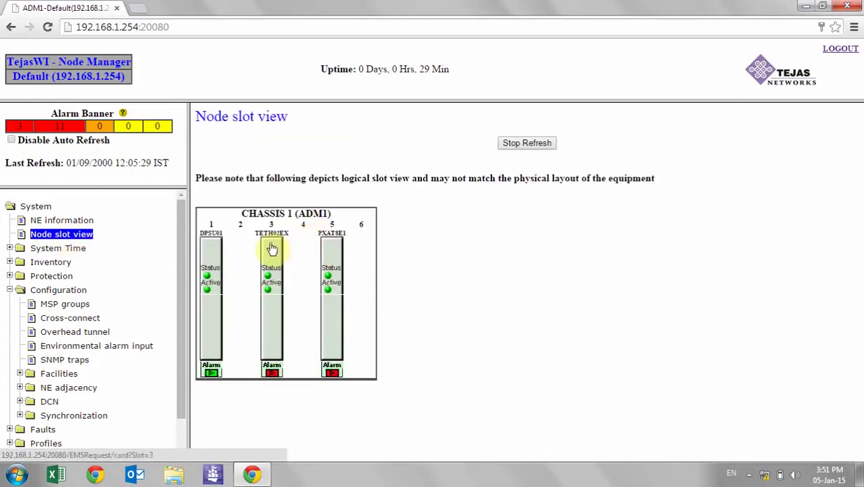
{"action": "left_click", "coordinate": [269, 249]}
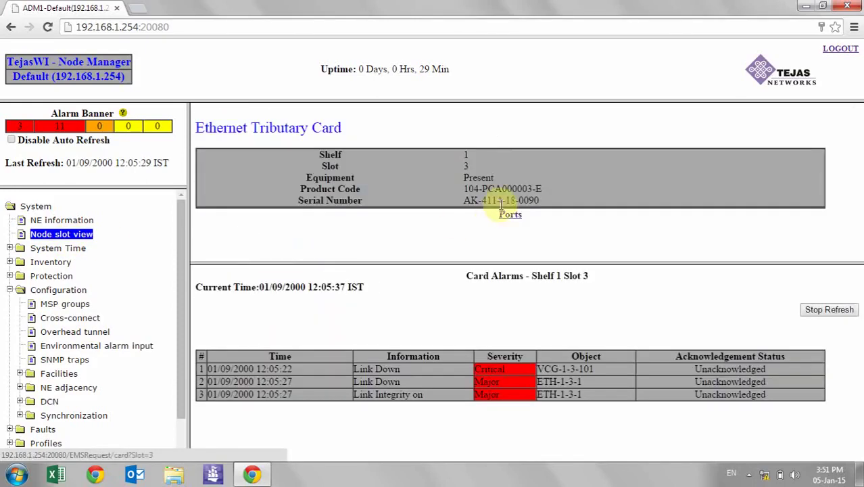
{"action": "left_click", "coordinate": [509, 215]}
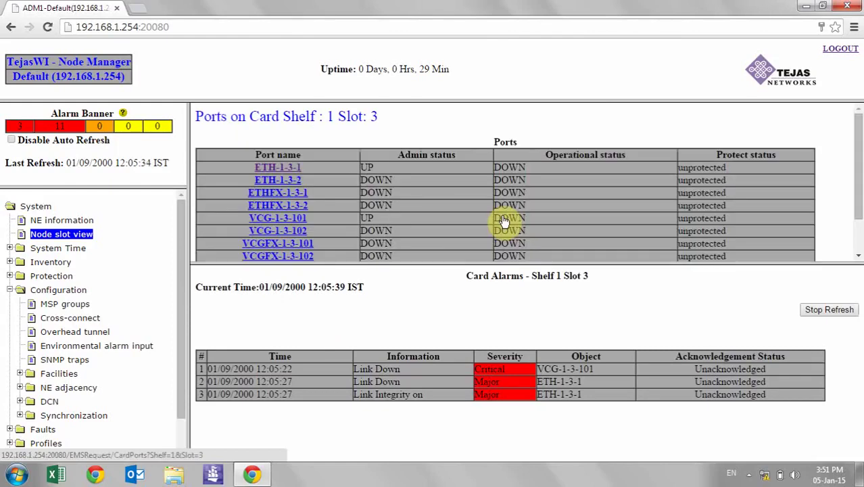
Change VCG-1-3-101's circuit identifier from the Tejas Networks default to 'MURLIDHAR BTS 14MB' and apply it
{"action": "left_click", "coordinate": [279, 222]}
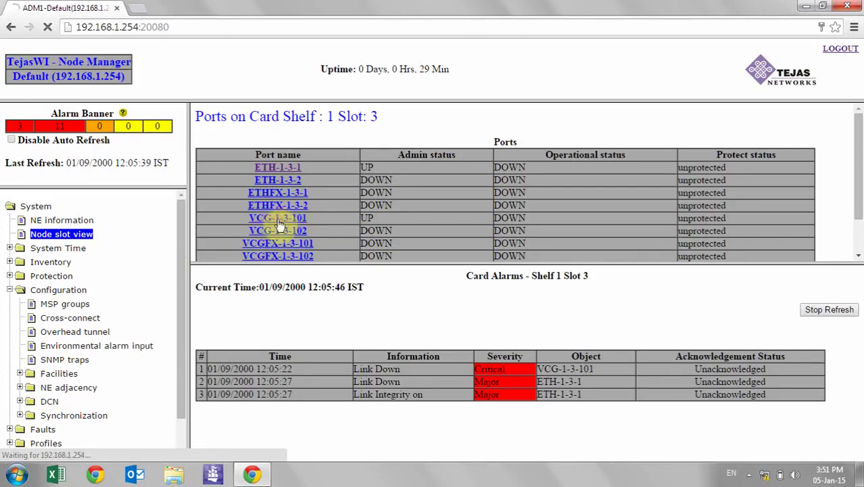
{"action": "left_click", "coordinate": [857, 230]}
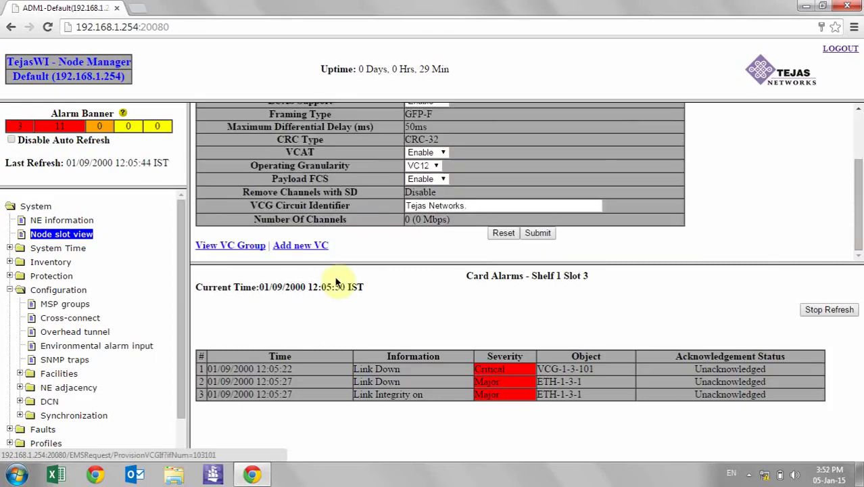
{"action": "left_click_drag", "start_coordinate": [471, 206], "coordinate": [358, 202]}
{"action": "type", "text": "MUR"}
{"action": "type", "text": "LI"}
{"action": "type", "text": "DH"}
{"action": "type", "text": "ARI"}
{"action": "type", "text": " BTS "}
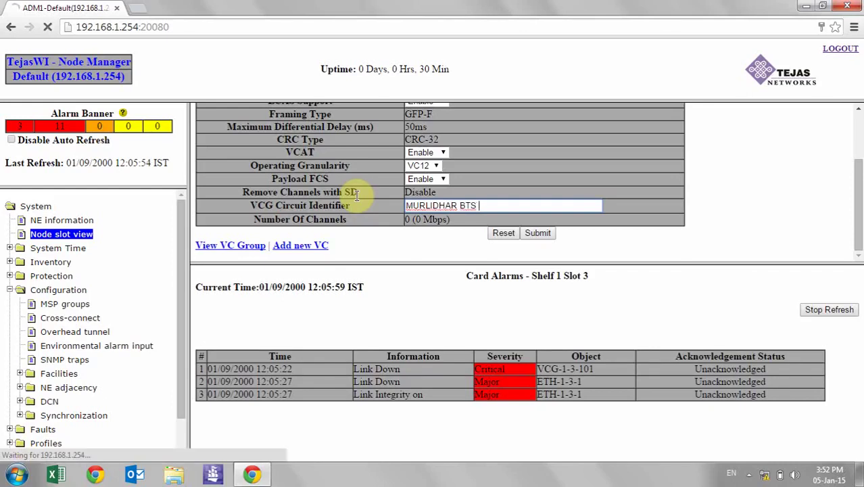
{"action": "type", "text": "14MB"}
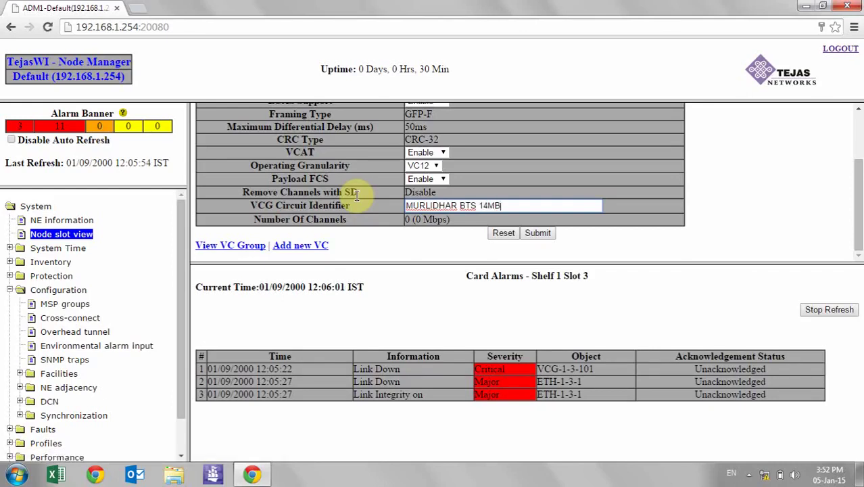
{"action": "left_click", "coordinate": [541, 235]}
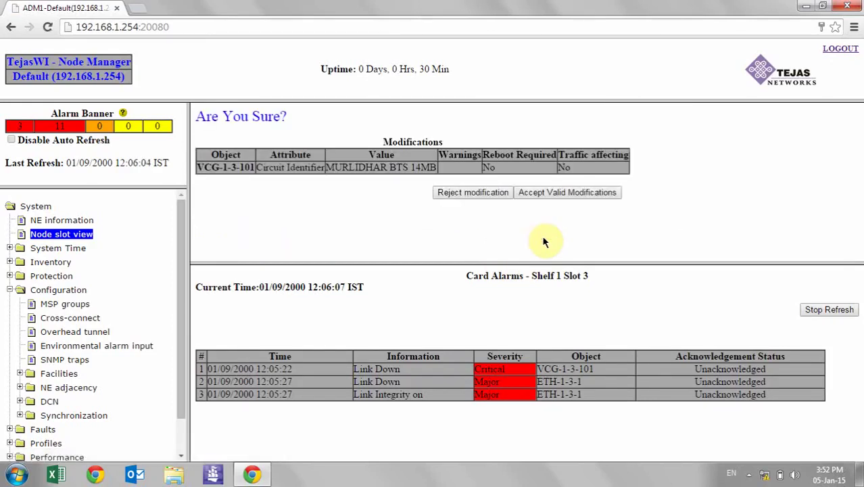
{"action": "left_click", "coordinate": [565, 192]}
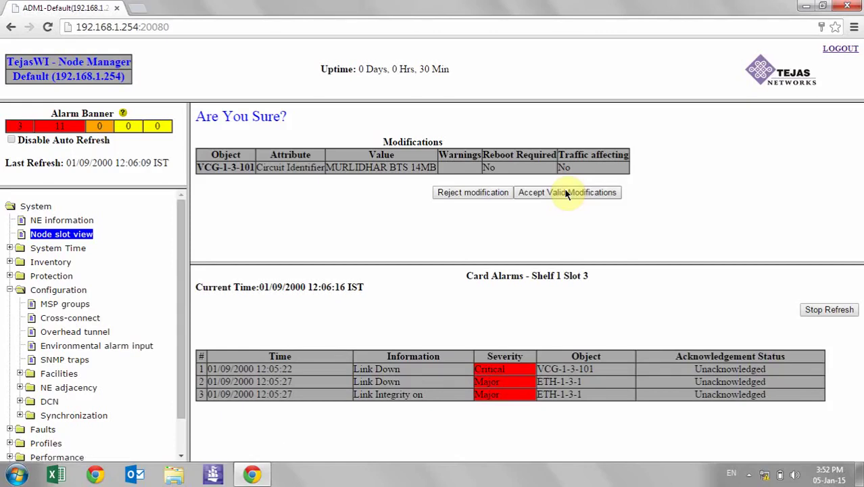
{"action": "left_click", "coordinate": [565, 193]}
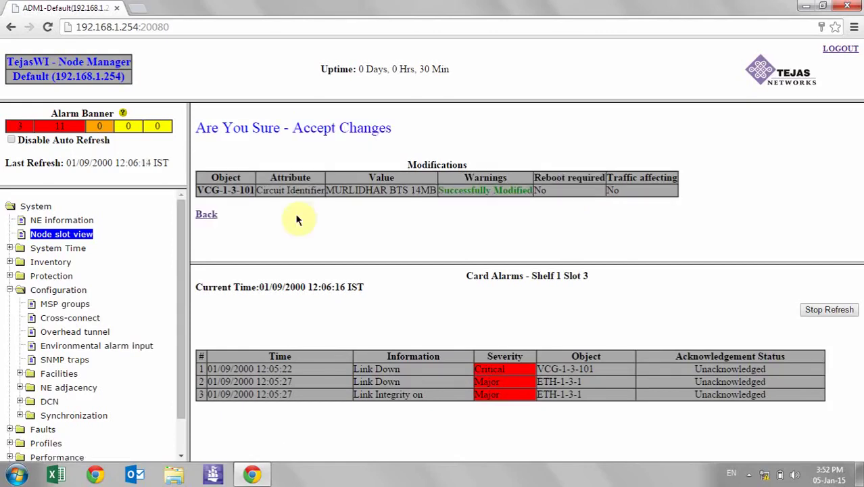
Go through the node slot view and slot 3 card ports to VCG-1-3-101's Add VC form
{"action": "left_click", "coordinate": [203, 216]}
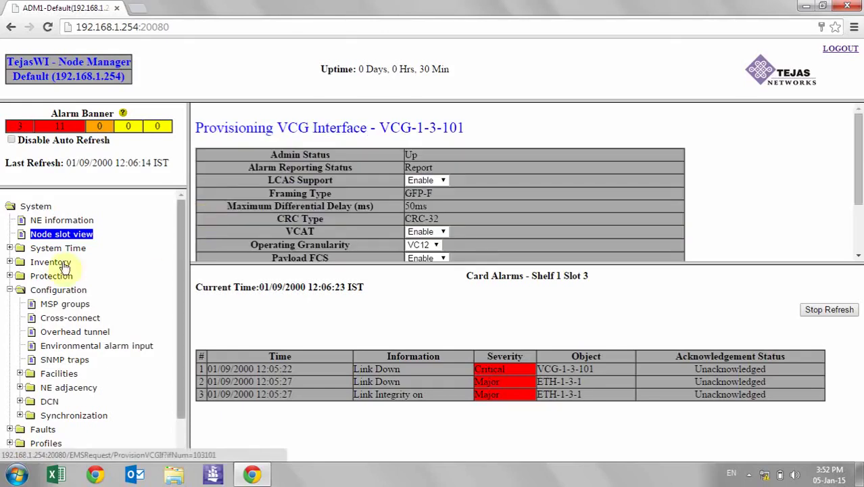
{"action": "left_click", "coordinate": [55, 236]}
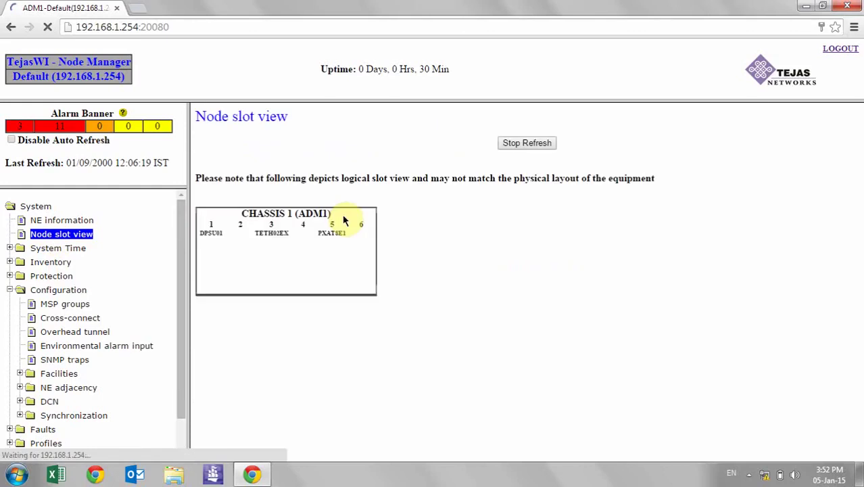
{"action": "left_click", "coordinate": [274, 259]}
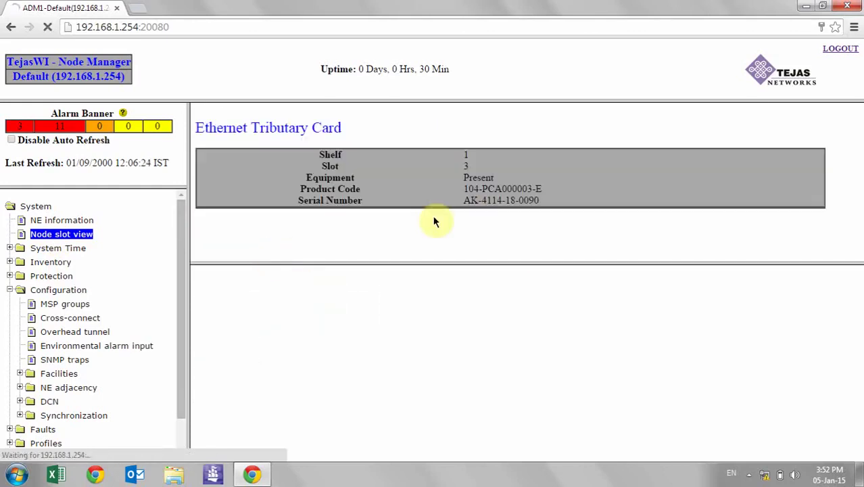
{"action": "left_click", "coordinate": [504, 214]}
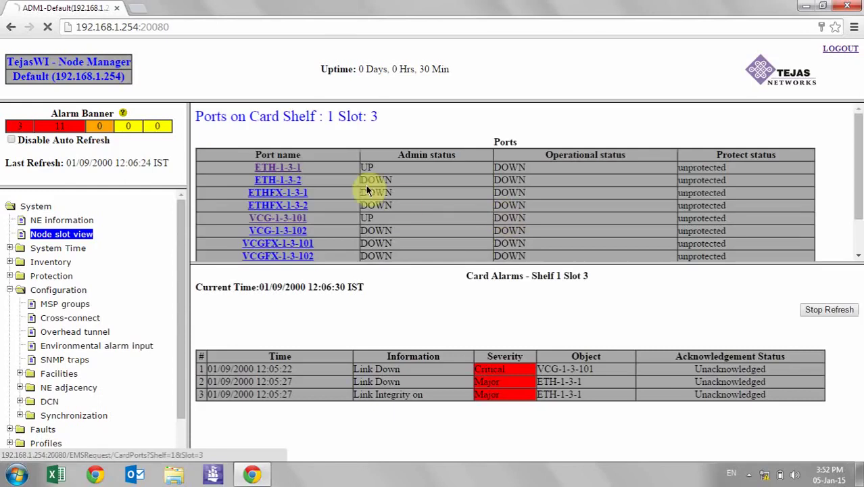
{"action": "left_click", "coordinate": [283, 222]}
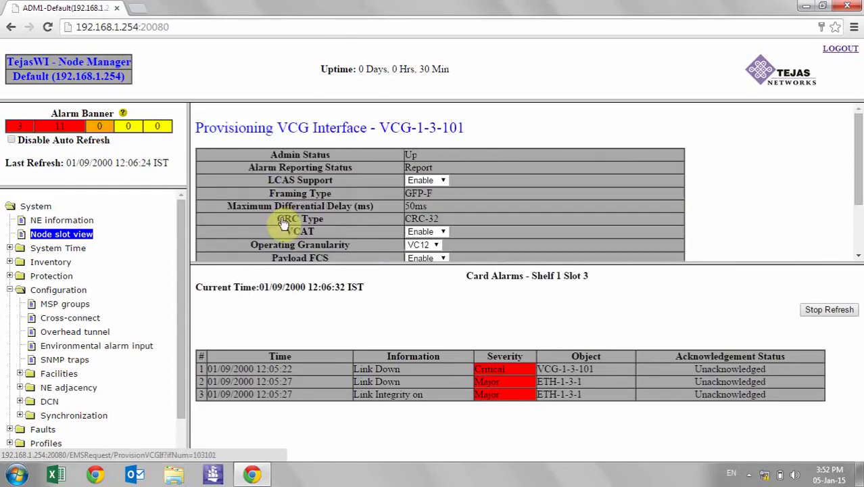
{"action": "left_click", "coordinate": [855, 226]}
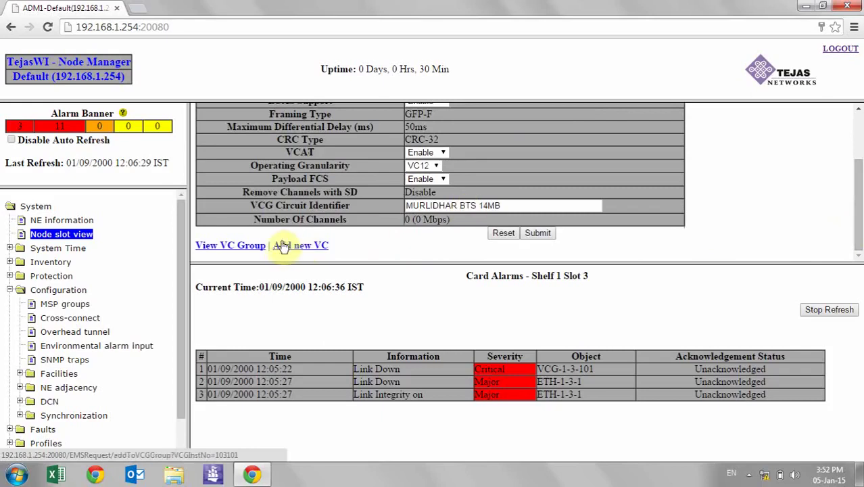
{"action": "left_click", "coordinate": [254, 249]}
{"action": "left_click", "coordinate": [287, 249]}
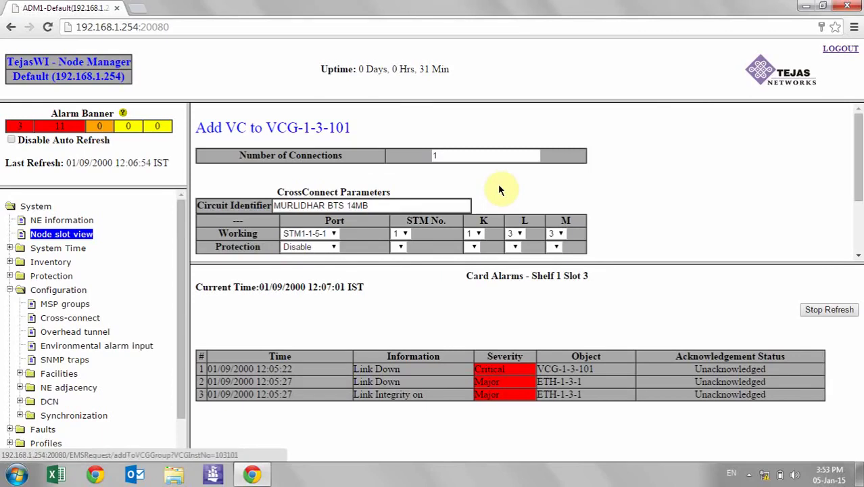
Submit 7 VC connections on STM1-1-5-1 with protection port STM1-1-5-2
{"action": "left_click_drag", "start_coordinate": [464, 155], "coordinate": [375, 162]}
{"action": "type", "text": "7"}
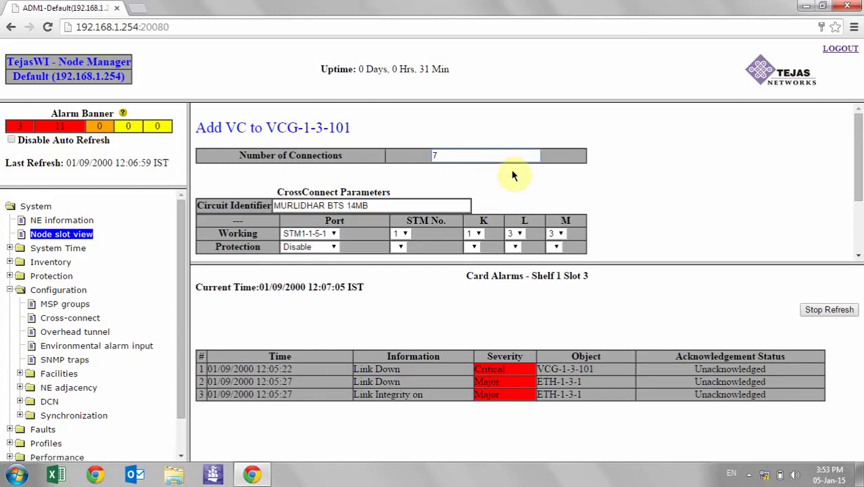
{"action": "left_click_drag", "start_coordinate": [857, 138], "coordinate": [857, 173]}
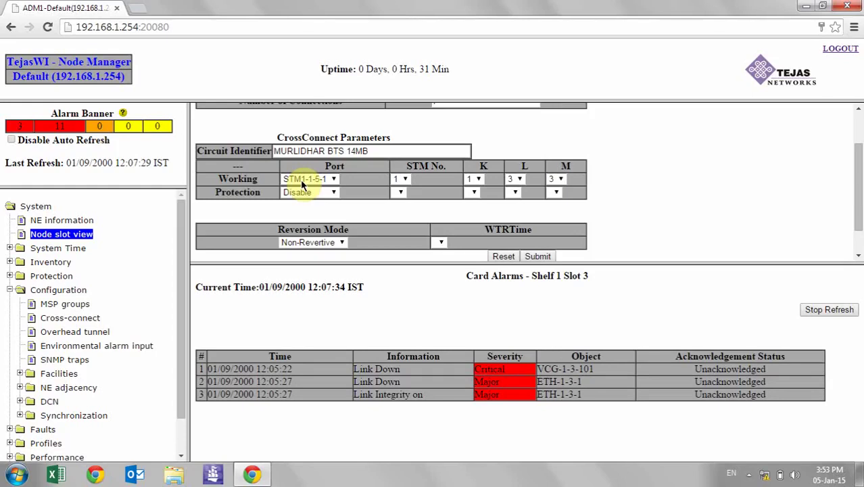
{"action": "left_click", "coordinate": [400, 192]}
{"action": "left_click", "coordinate": [399, 180]}
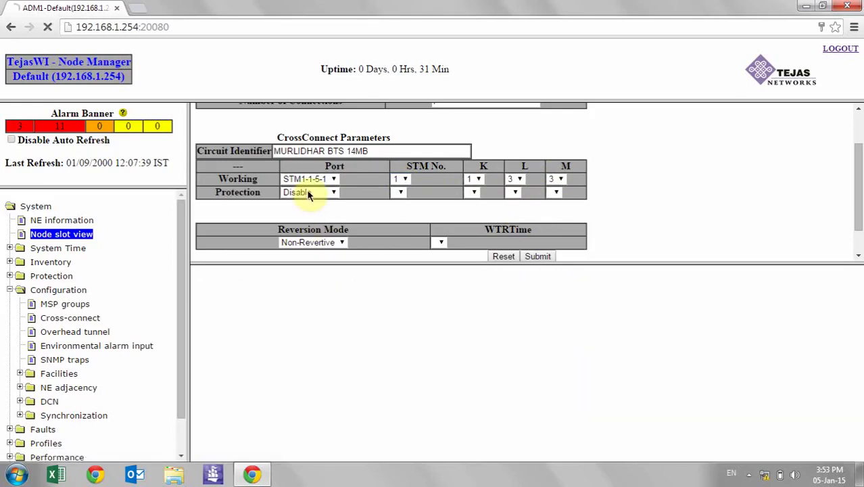
{"action": "left_click", "coordinate": [309, 194]}
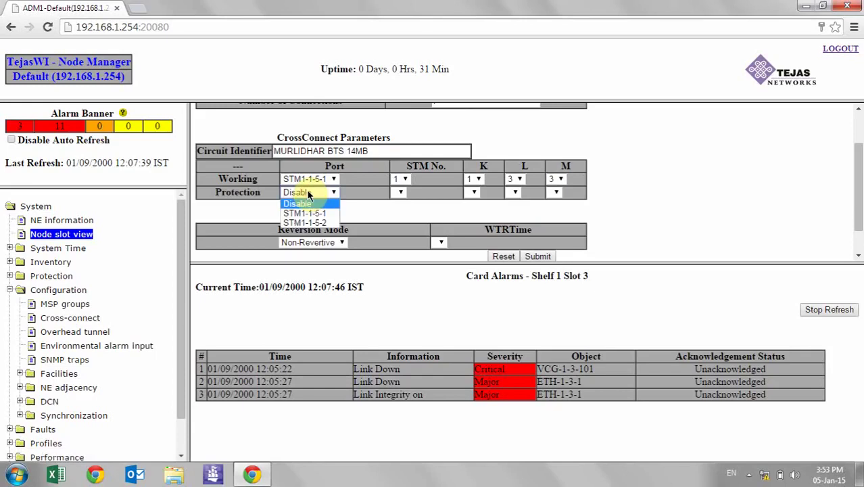
{"action": "left_click", "coordinate": [317, 224]}
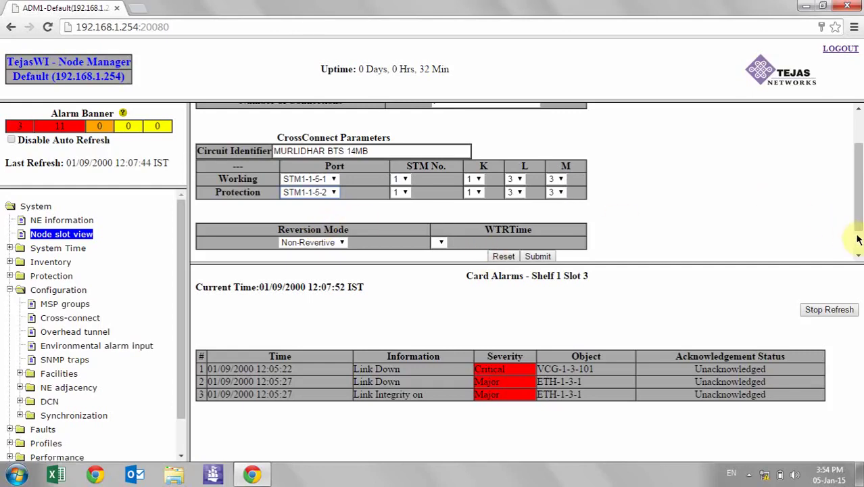
{"action": "scroll", "coordinate": [858, 237], "scroll_direction": "down", "scroll_amount": 1}
{"action": "left_click", "coordinate": [541, 222]}
Acknowledge the 7 created connections and open the Configuration > Cross-connect list
{"action": "left_click", "coordinate": [459, 117]}
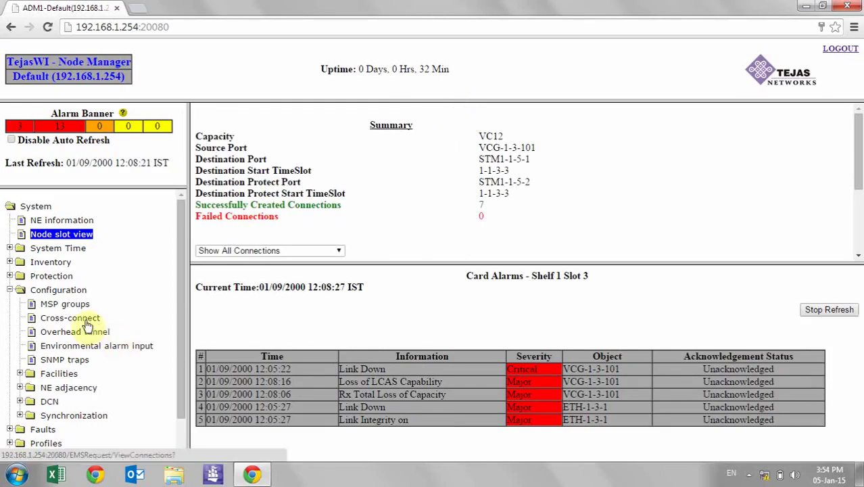
{"action": "left_click", "coordinate": [79, 321]}
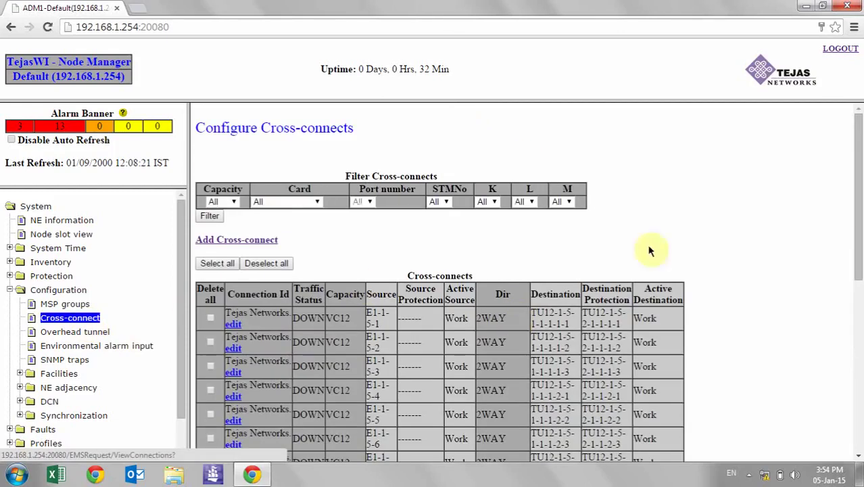
{"action": "left_click_drag", "start_coordinate": [859, 243], "coordinate": [858, 380]}
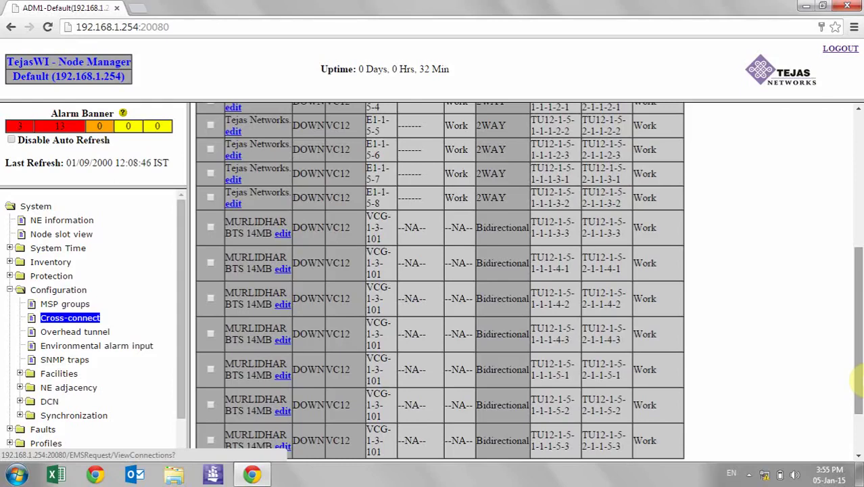
{"action": "scroll", "coordinate": [857, 382], "scroll_direction": "up", "scroll_amount": 4}
{"action": "scroll", "coordinate": [858, 382], "scroll_direction": "down", "scroll_amount": 2}
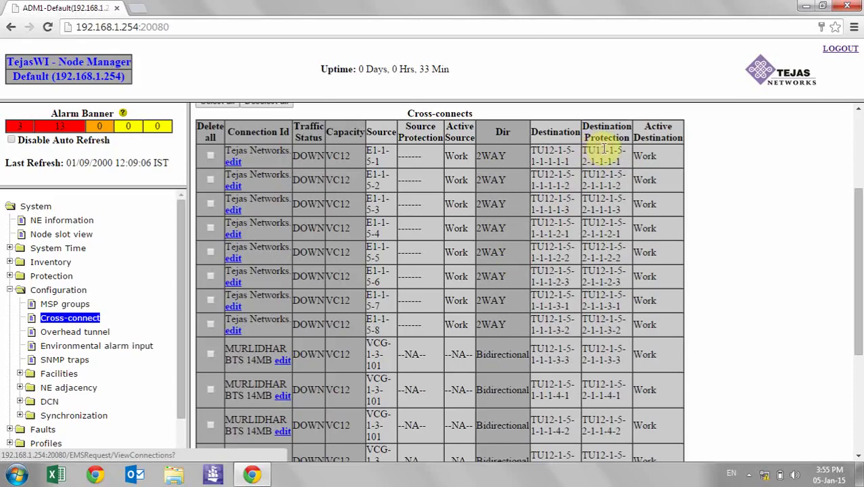
{"action": "left_click_drag", "start_coordinate": [604, 151], "coordinate": [583, 148]}
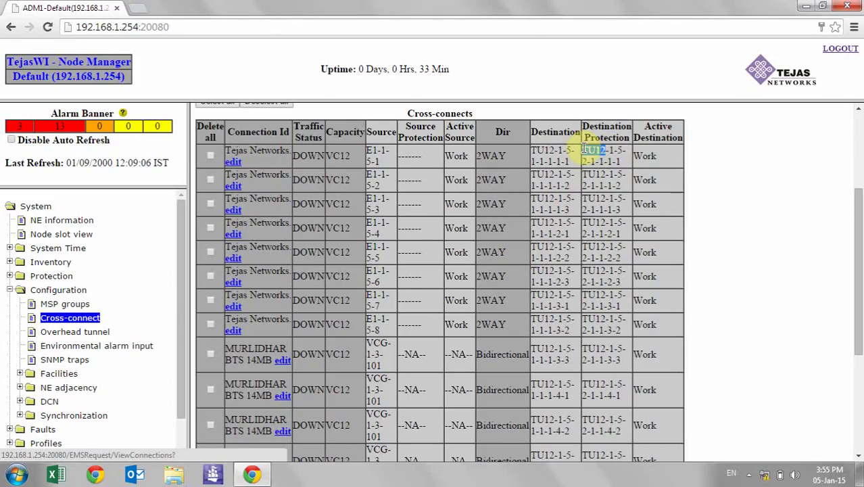
{"action": "left_click", "coordinate": [614, 162]}
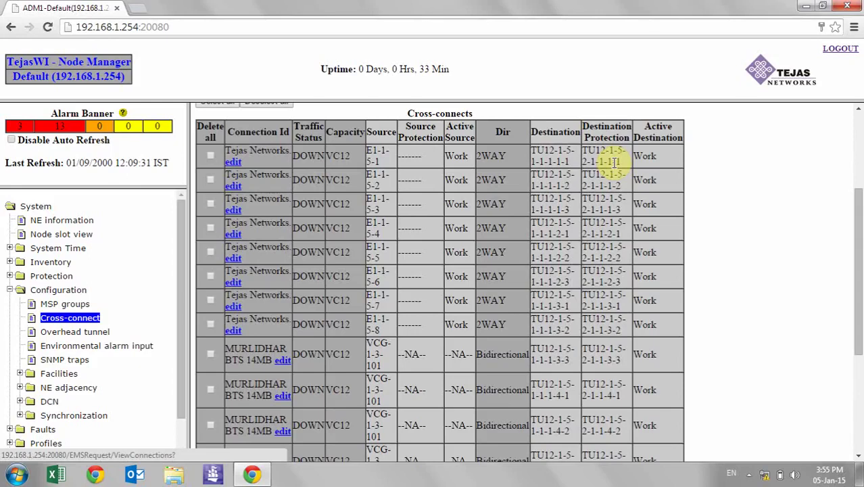
{"action": "scroll", "coordinate": [615, 163], "scroll_direction": "down", "scroll_amount": 5}
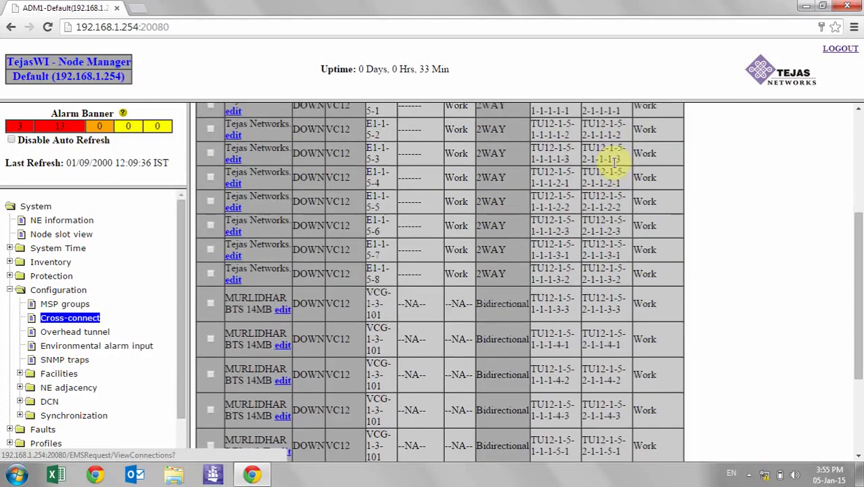
{"action": "scroll", "coordinate": [615, 169], "scroll_direction": "down", "scroll_amount": 1}
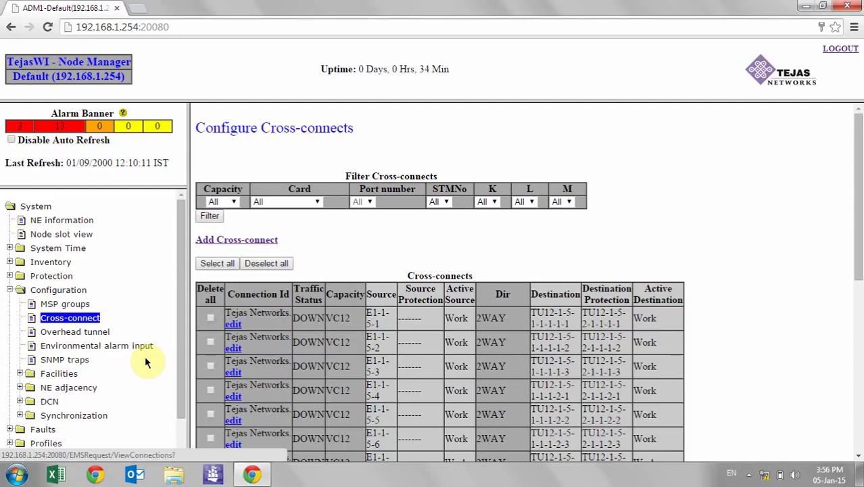
{"action": "left_click", "coordinate": [65, 376]}
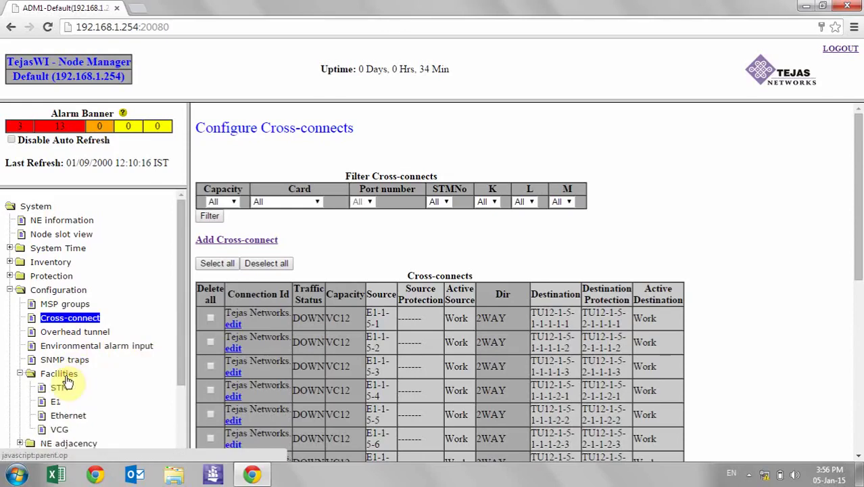
{"action": "left_click", "coordinate": [21, 374]}
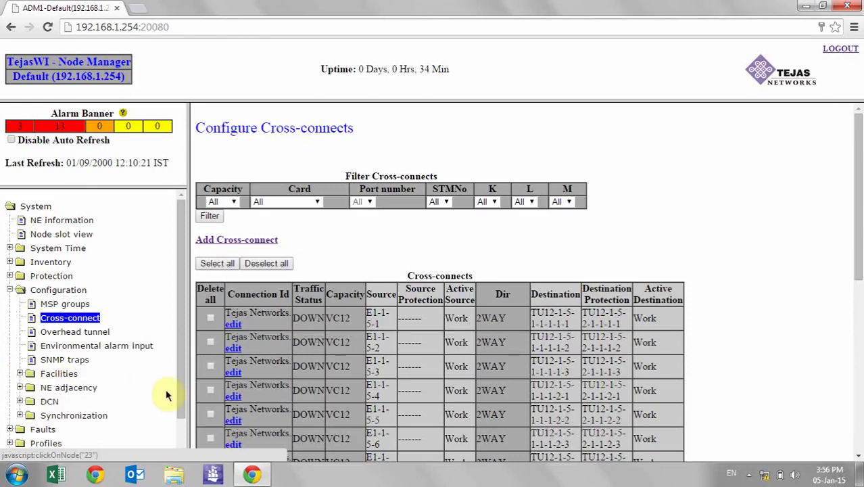
{"action": "left_click_drag", "start_coordinate": [182, 397], "coordinate": [194, 440]}
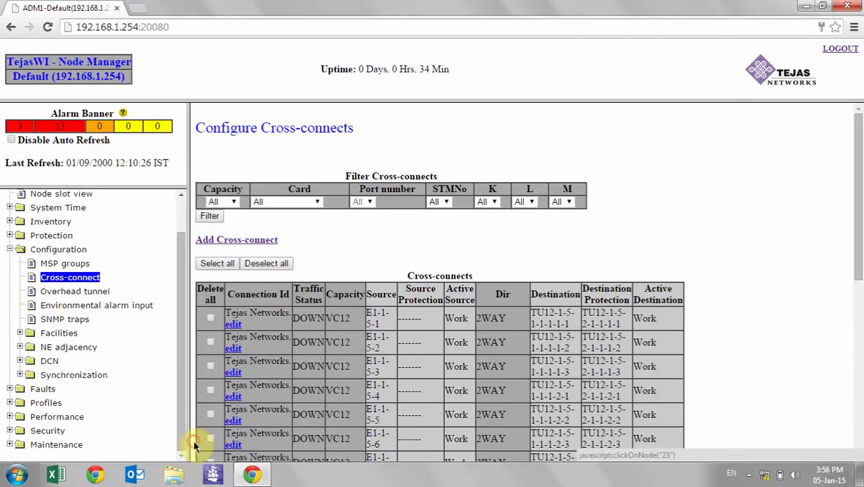